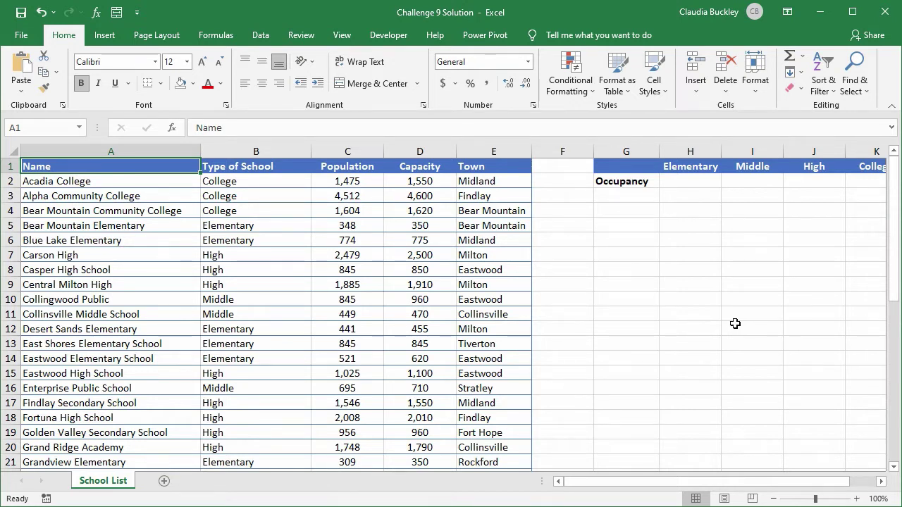
Open Excel Options from the File menu and switch to the Advanced settings.
left_click(17, 36)
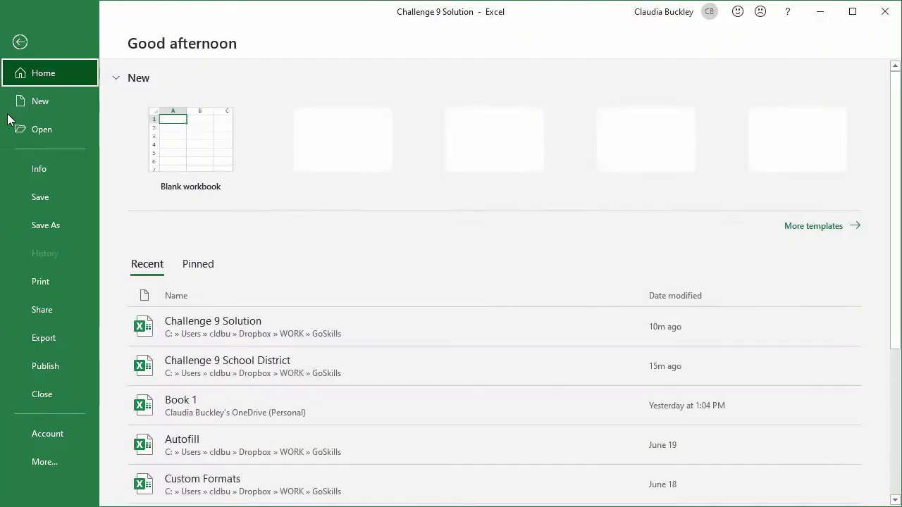
left_click(45, 463)
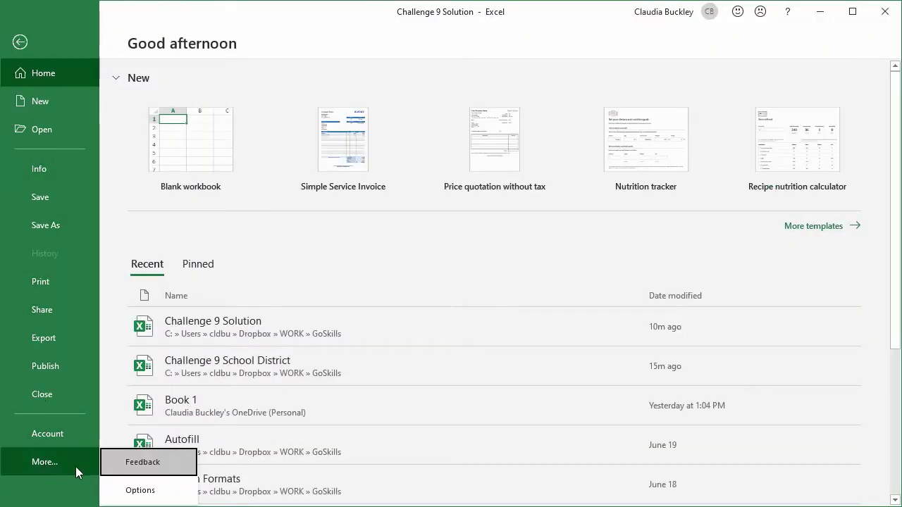
left_click(140, 491)
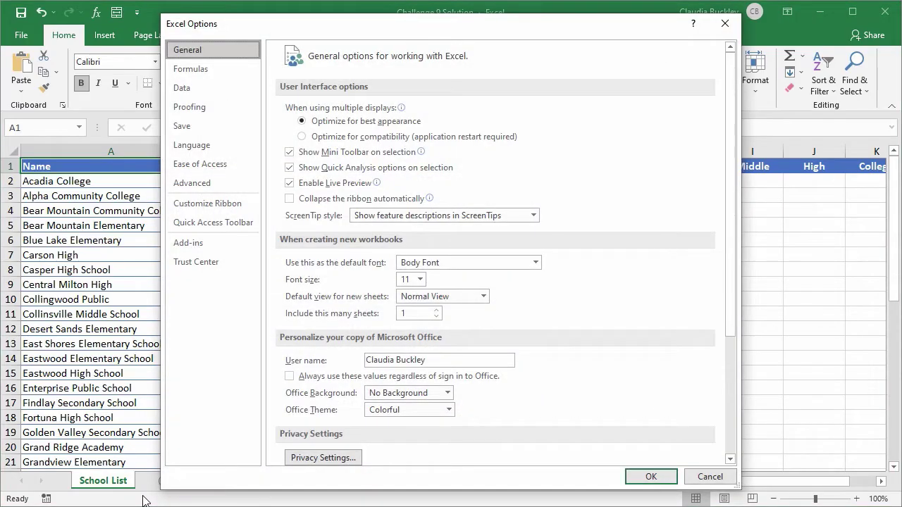
left_click(192, 182)
Scroll down the Advanced settings and open Edit Custom Lists.
scroll(389, 213, "down", 5)
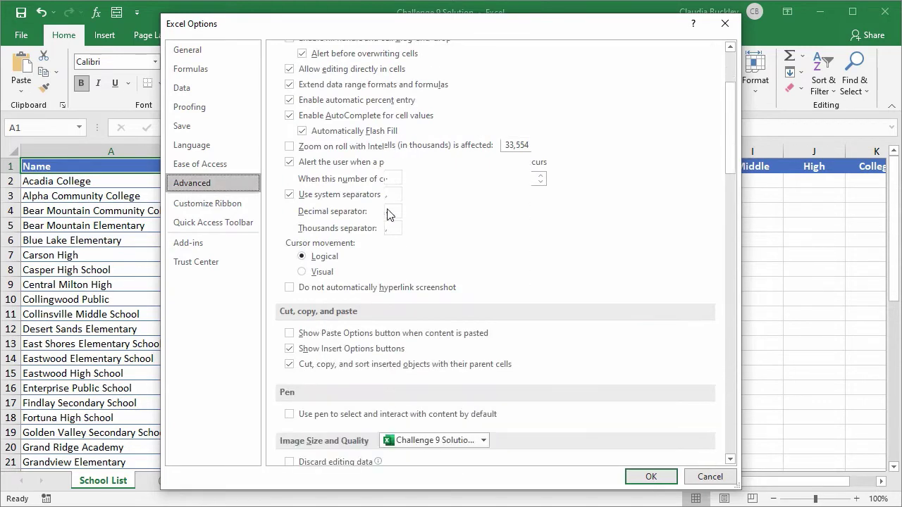
scroll(390, 213, "down", 2)
scroll(390, 214, "down", 4)
scroll(390, 213, "down", 4)
scroll(390, 213, "down", 5)
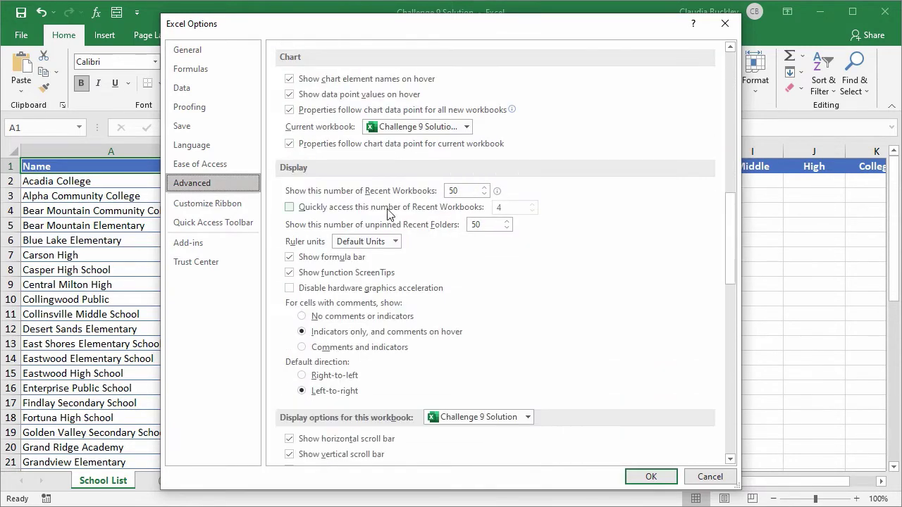
scroll(390, 213, "down", 3)
scroll(389, 213, "down", 4)
scroll(389, 214, "down", 3)
scroll(388, 209, "down", 5)
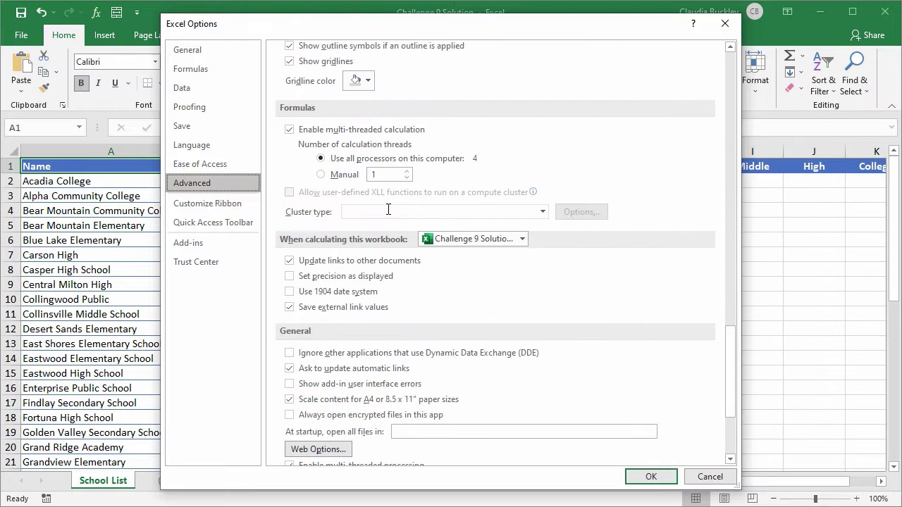
scroll(387, 209, "down", 2)
left_click(487, 417)
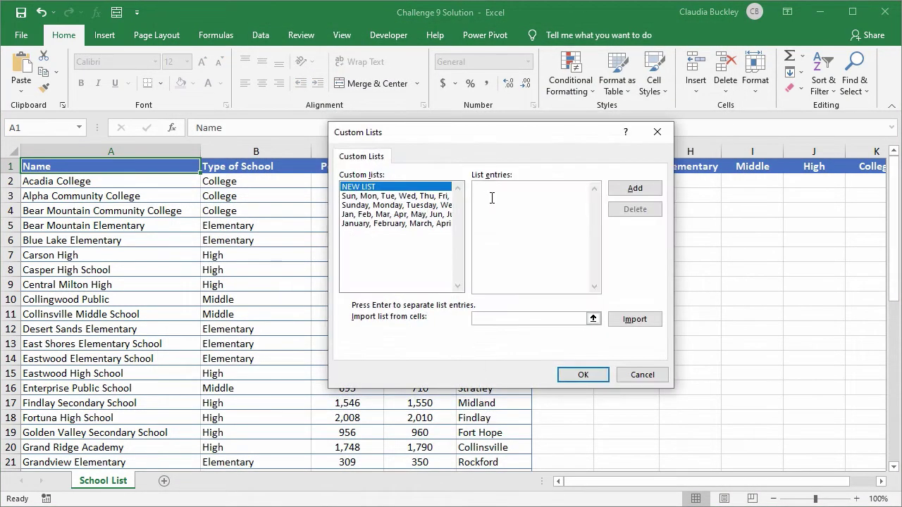
Add the list Elementary, Middle, High, College, University as a new custom list and close the editor.
left_click(492, 198)
type("mentary")
key("Return")
type("Middle")
key("Return")
type("High")
key("Return")
type("College")
key("Return")
type("University")
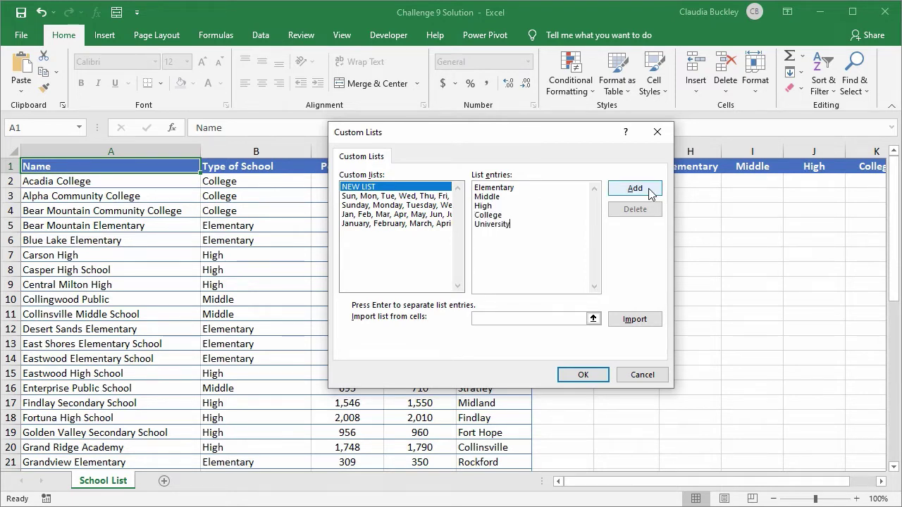
left_click(649, 191)
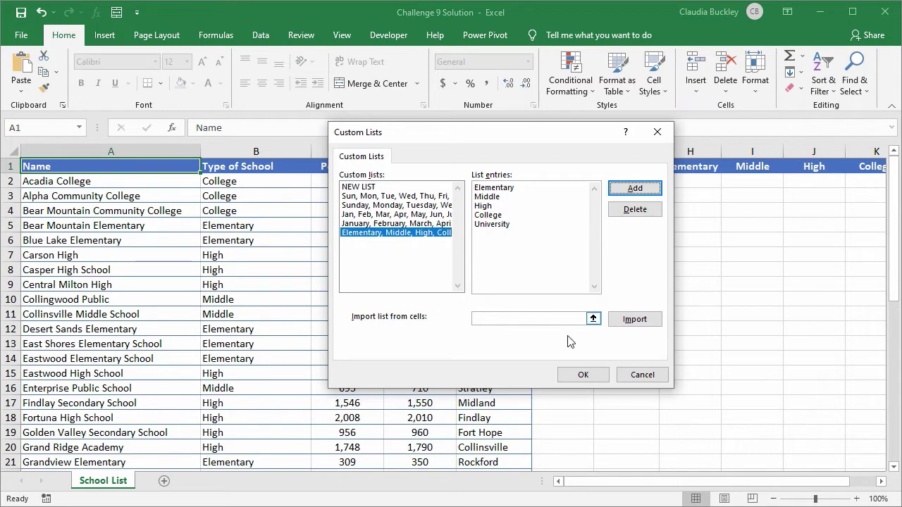
left_click(576, 374)
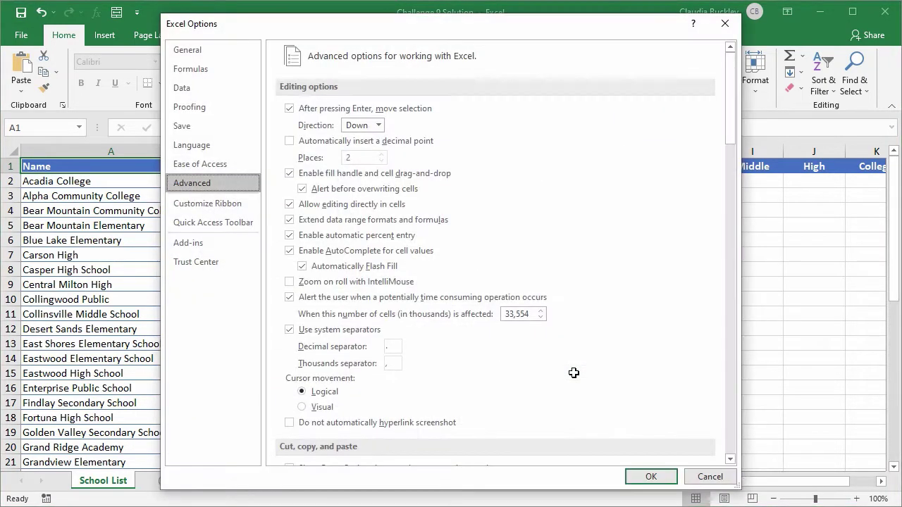
Confirm the Excel Options dialog with OK to return to the School List sheet.
left_click(651, 477)
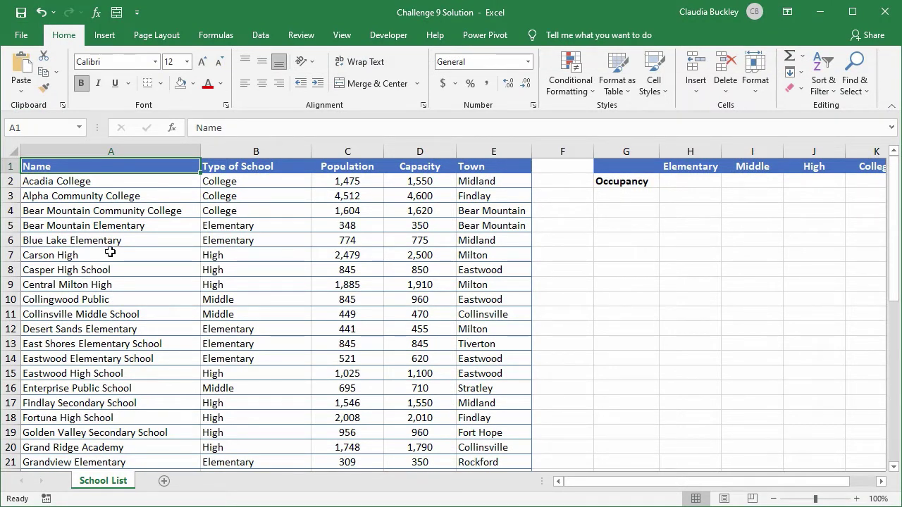
Open the Sort dialog on the school table with Town as the first level.
left_click(82, 257)
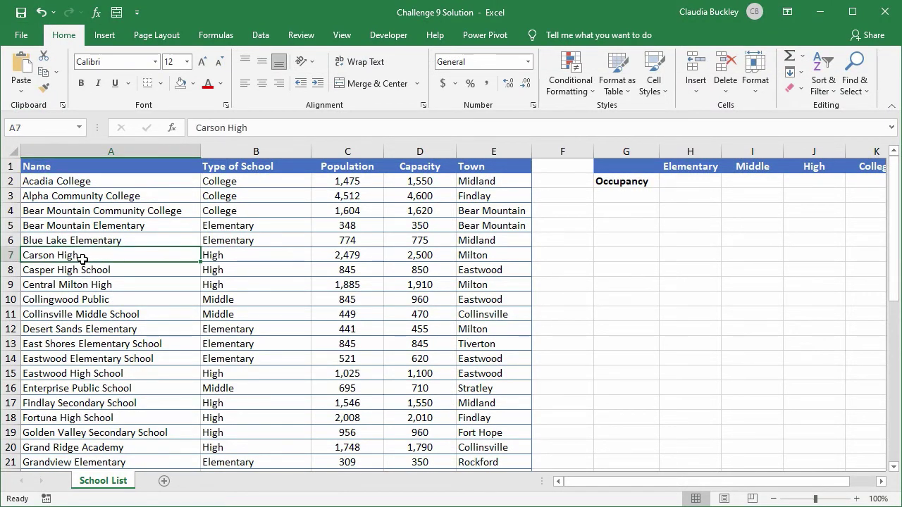
left_click(261, 36)
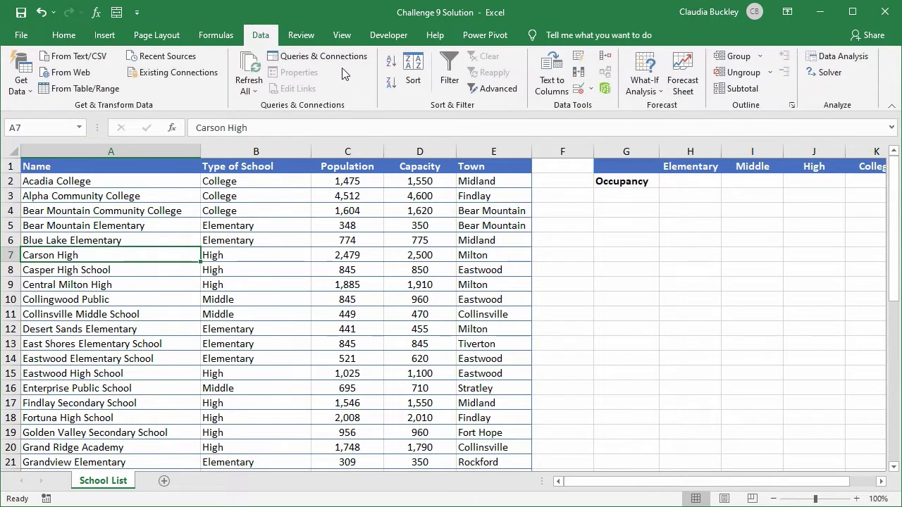
left_click(413, 71)
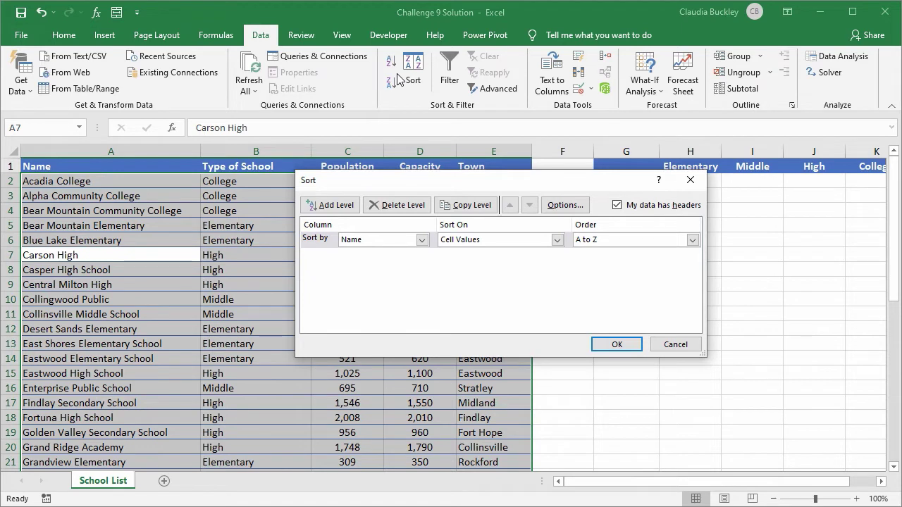
left_click(421, 240)
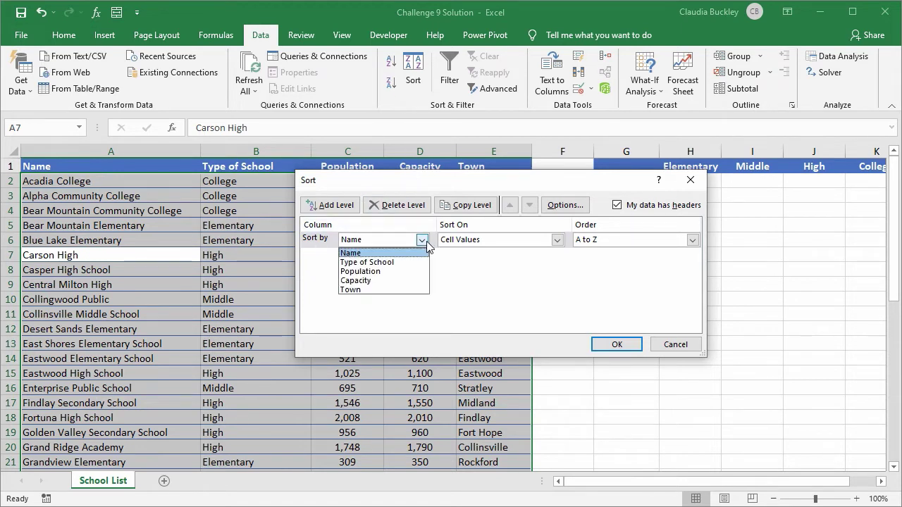
left_click(377, 290)
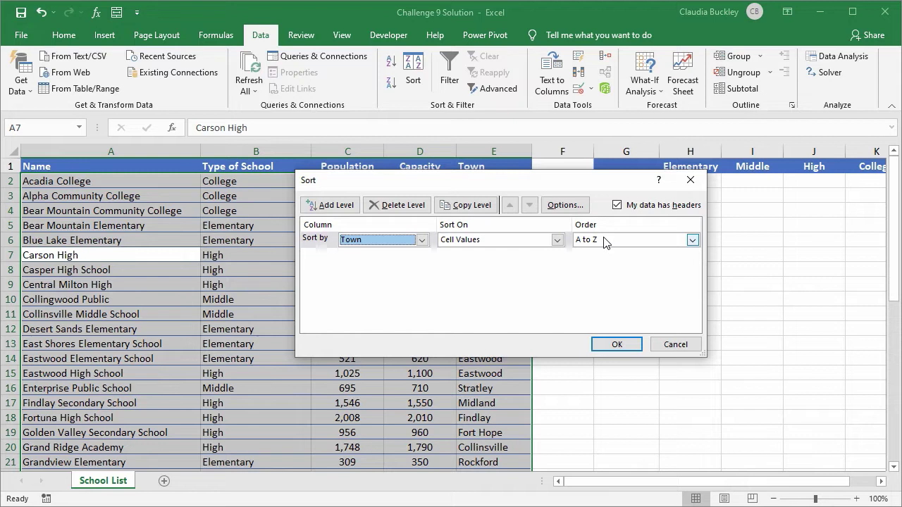
Add a second sort level on Type of School.
left_click(345, 205)
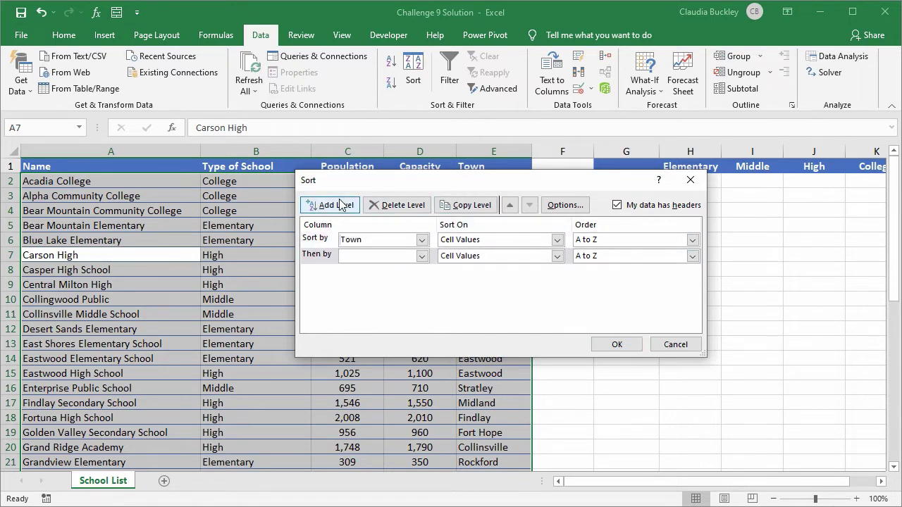
left_click(421, 257)
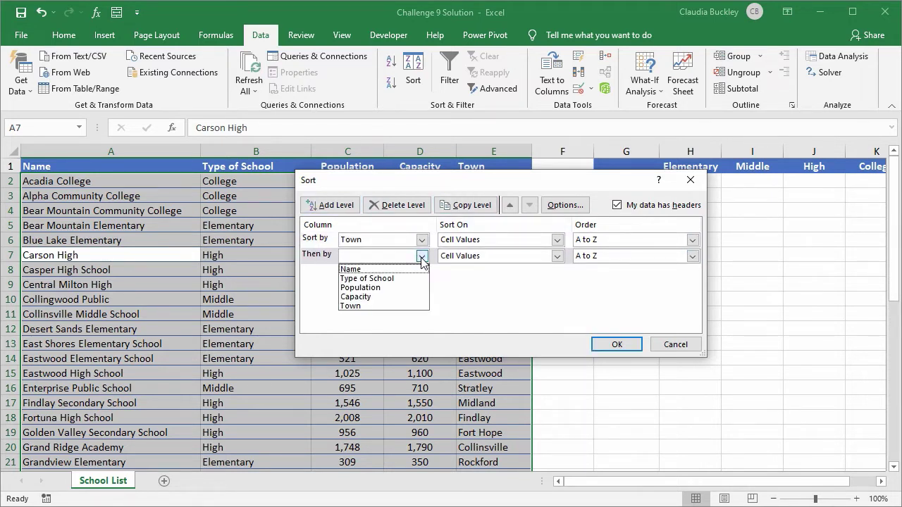
left_click(389, 279)
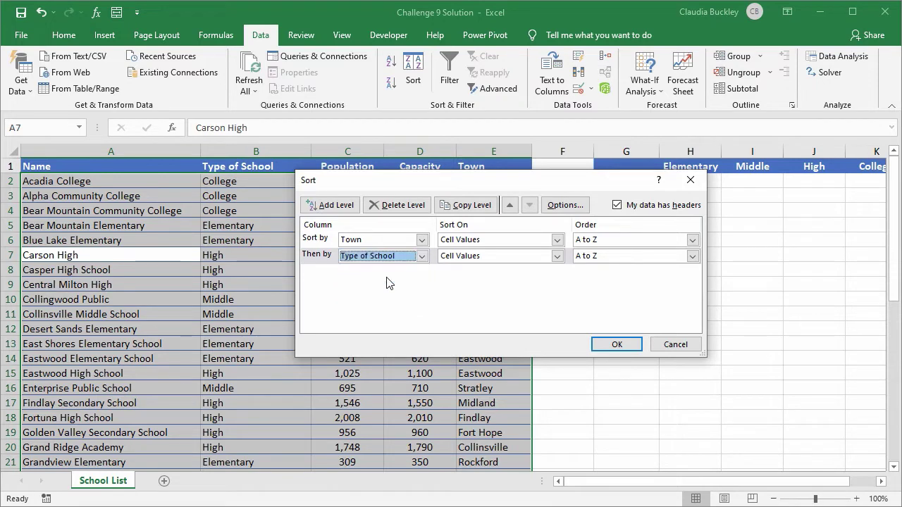
left_click(691, 258)
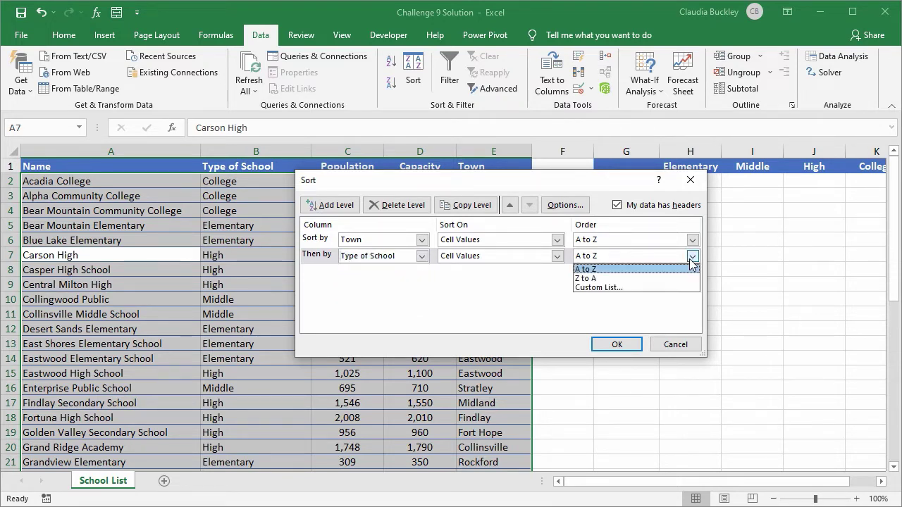
Order Type of School by the Elementary, Middle, High, College, University custom list.
left_click(615, 288)
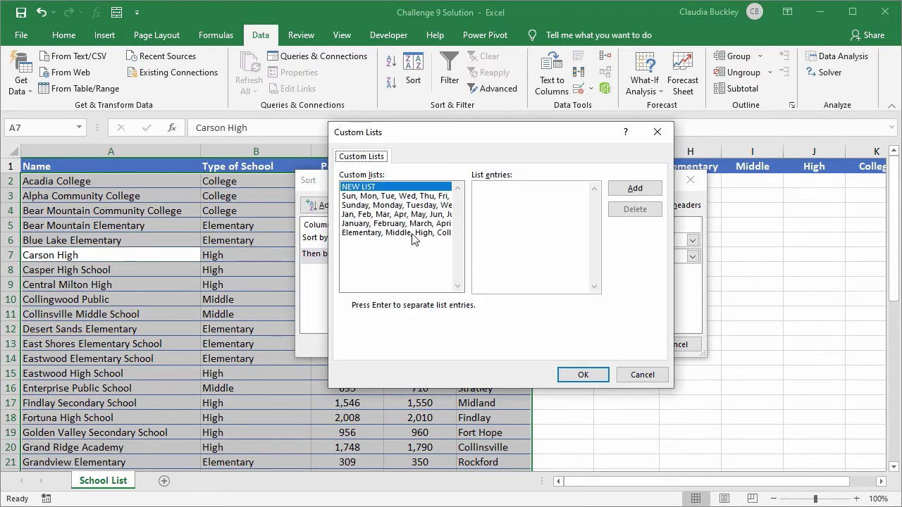
left_click(413, 233)
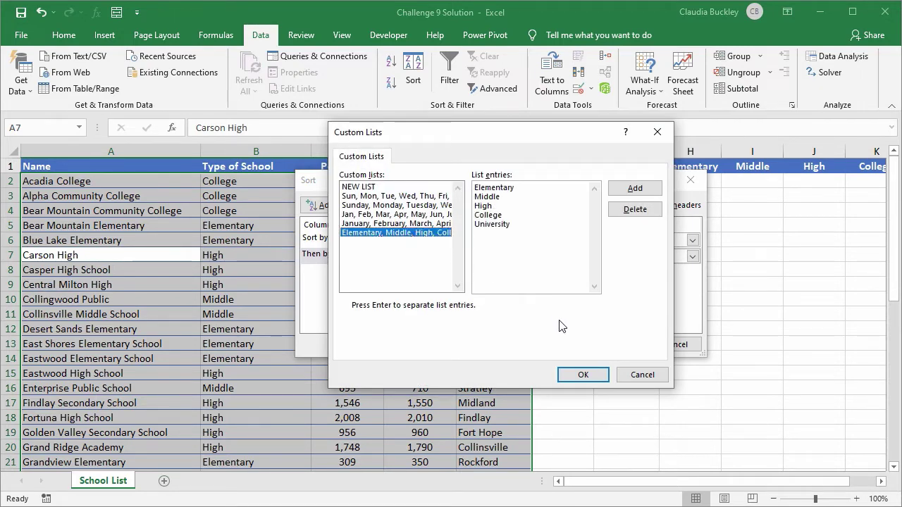
left_click(583, 377)
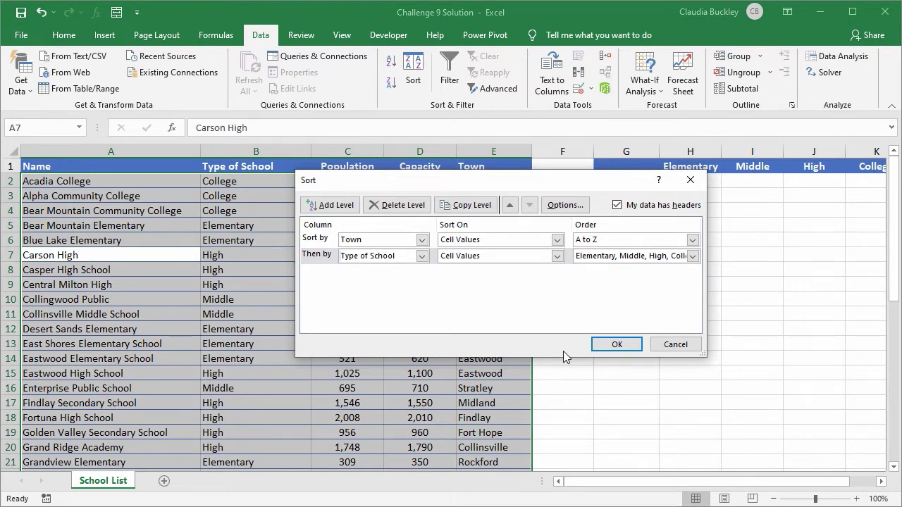
Add a third sort level: Population, largest to smallest.
left_click(337, 205)
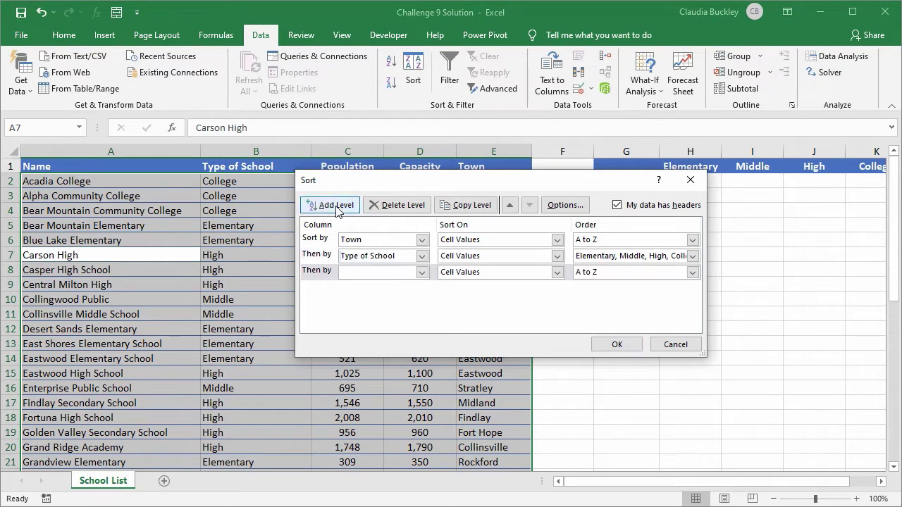
left_click(421, 273)
left_click(399, 304)
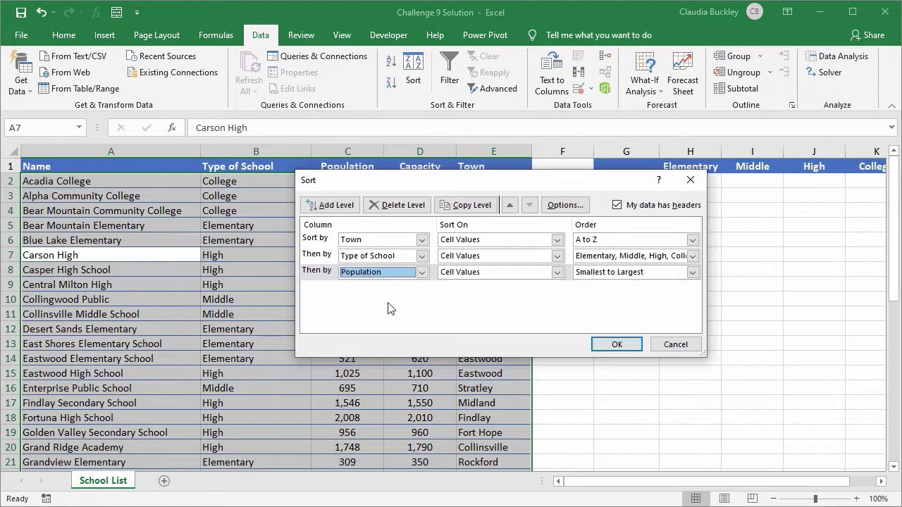
left_click(693, 273)
left_click(642, 295)
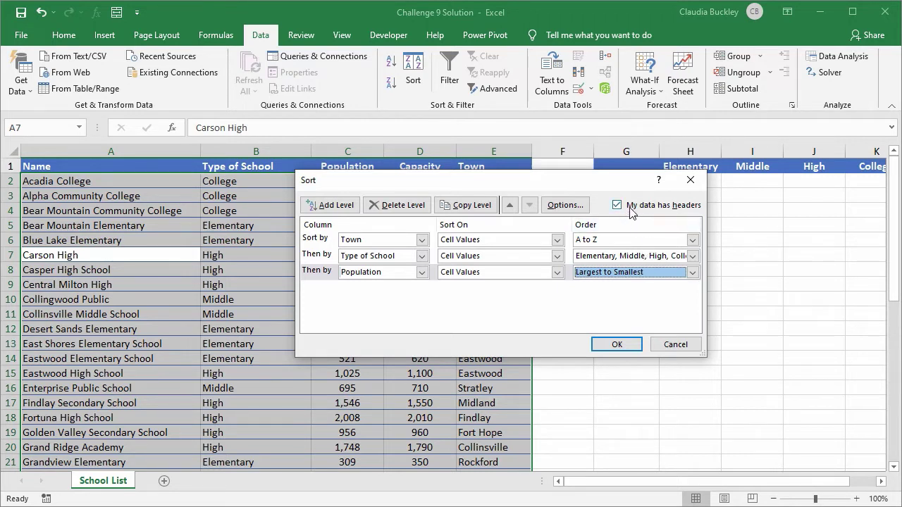
Apply the Town, Type of School, Population sort and scroll through the reordered list.
left_click(616, 345)
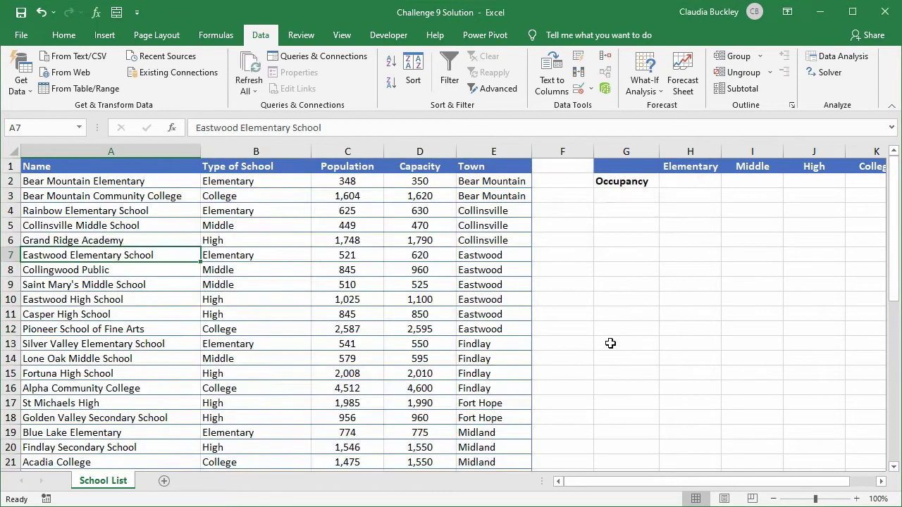
left_click(144, 182)
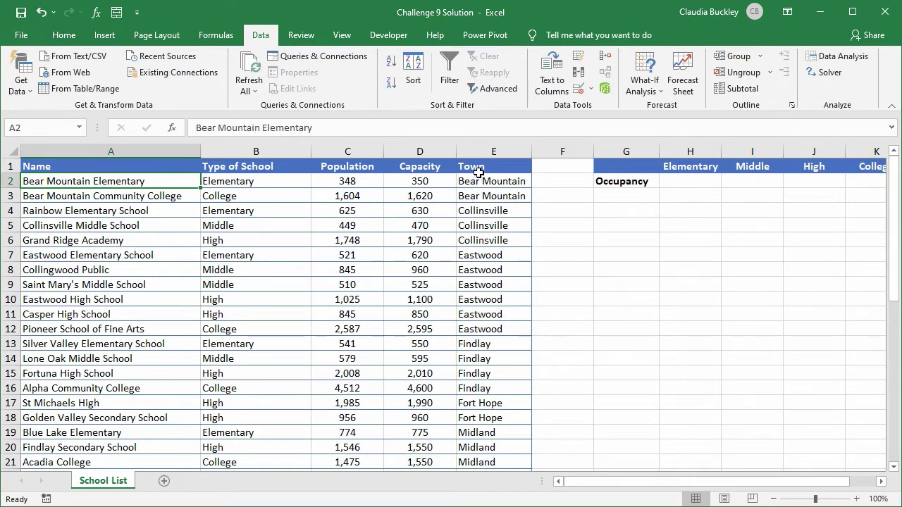
scroll(473, 381, "down", 2)
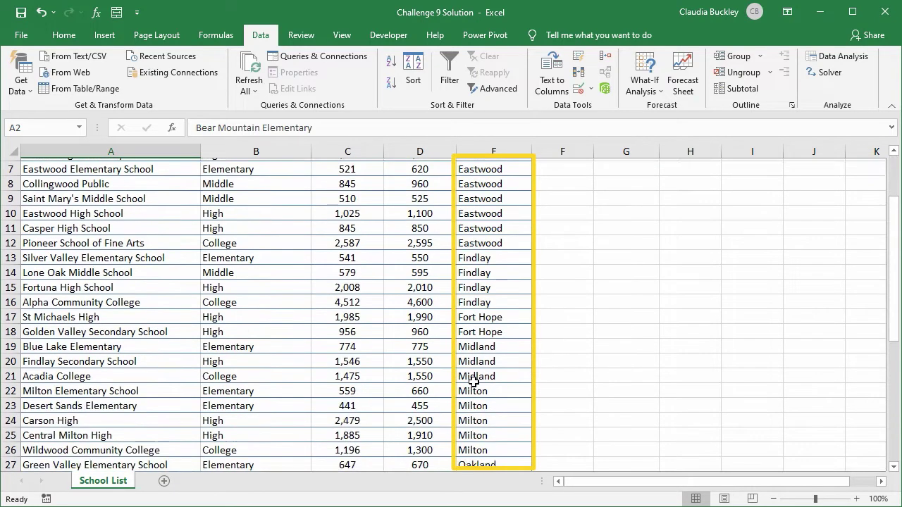
scroll(473, 380, "down", 3)
scroll(474, 381, "down", 1)
scroll(474, 381, "up", 1)
scroll(472, 377, "up", 2)
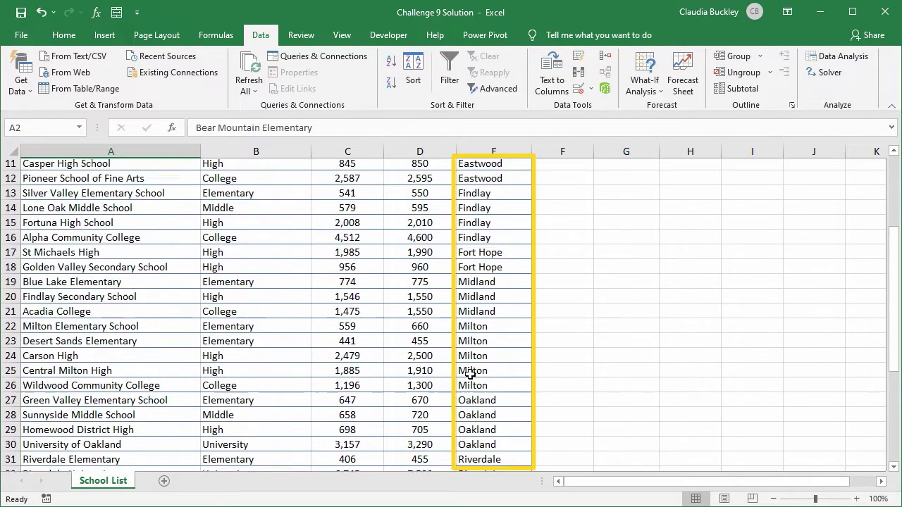
scroll(470, 372, "up", 3)
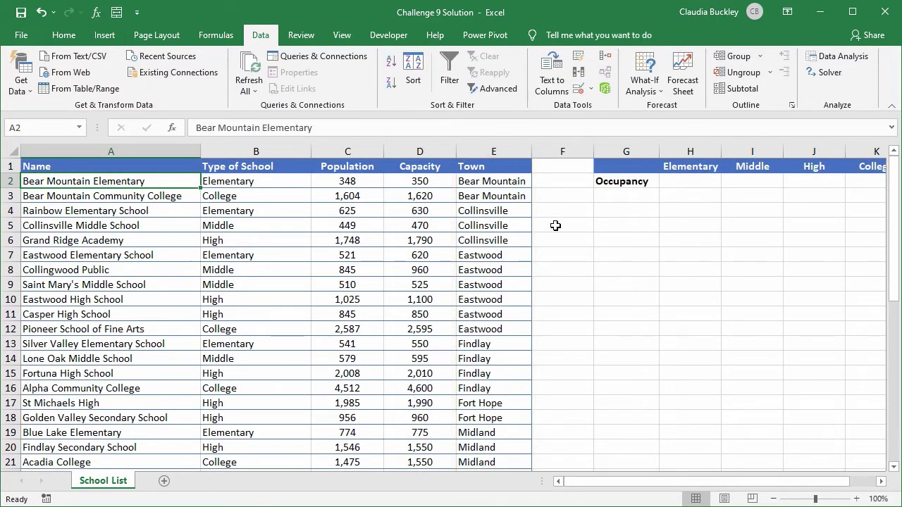
Check the Collinsville and Eastwood school types and populations, then select H2.
left_click(279, 182)
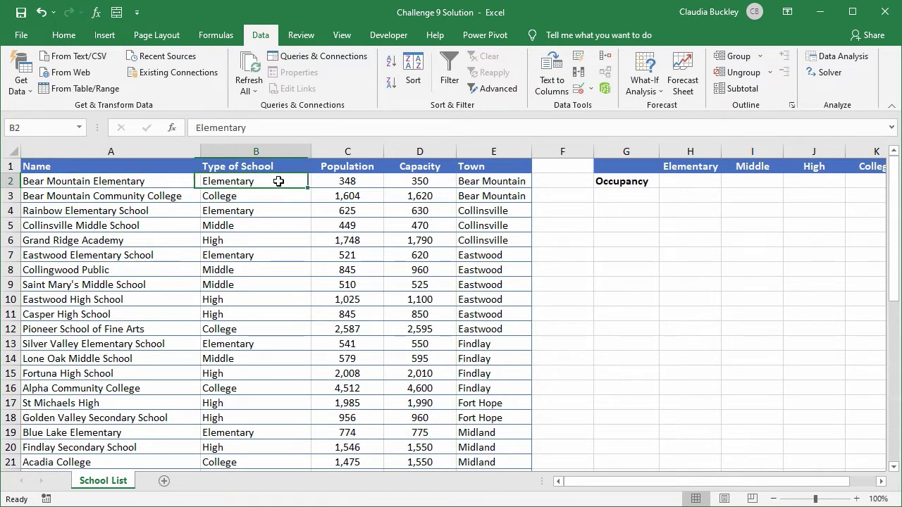
left_click(268, 196)
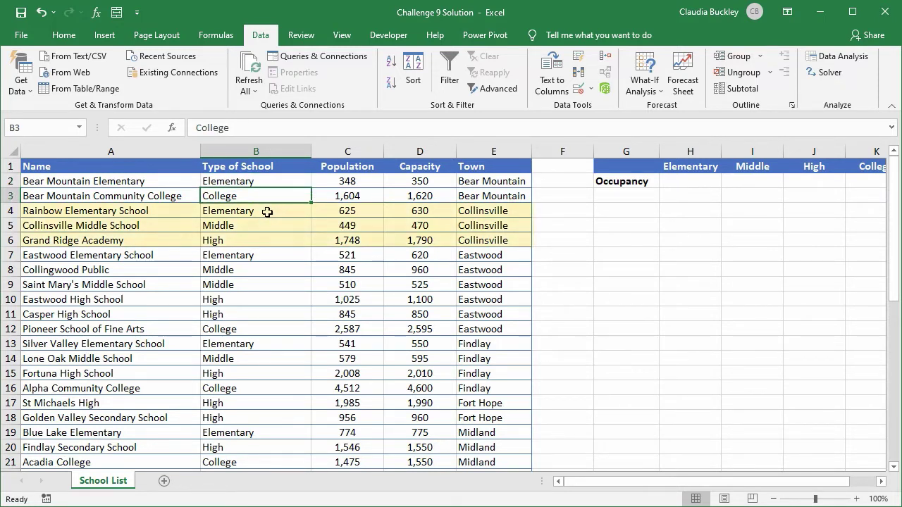
left_click(268, 212)
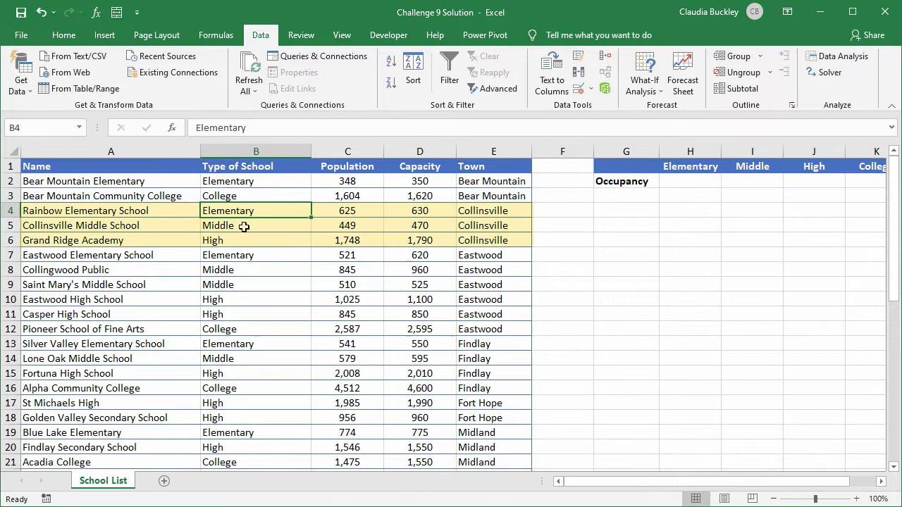
left_click(245, 228)
left_click(238, 241)
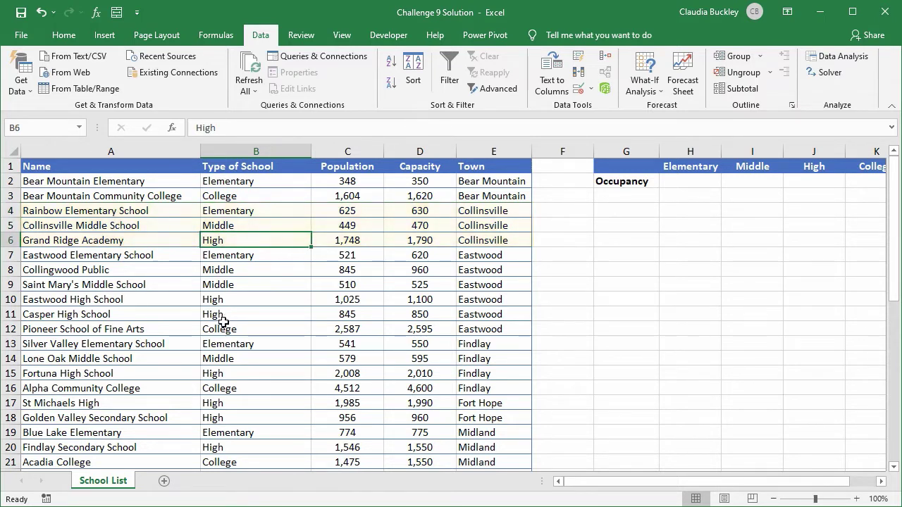
left_click(237, 255)
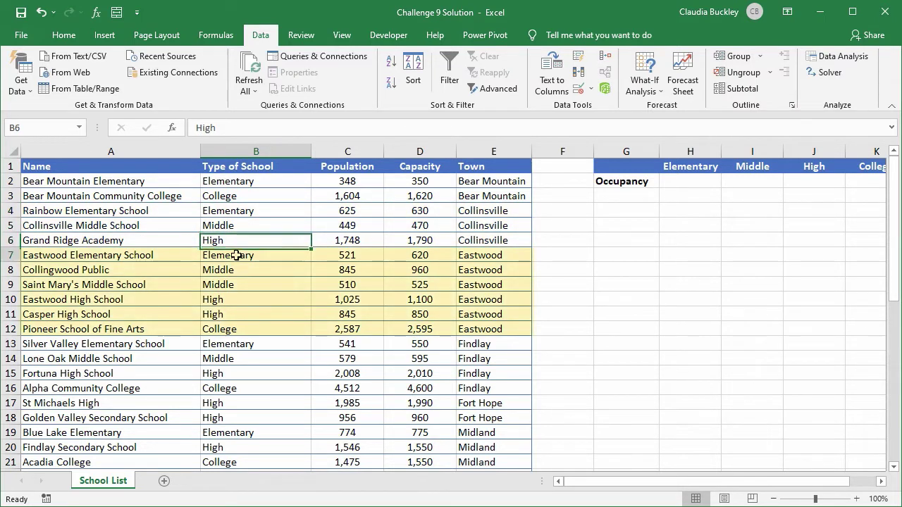
left_click_drag(239, 272, 235, 315)
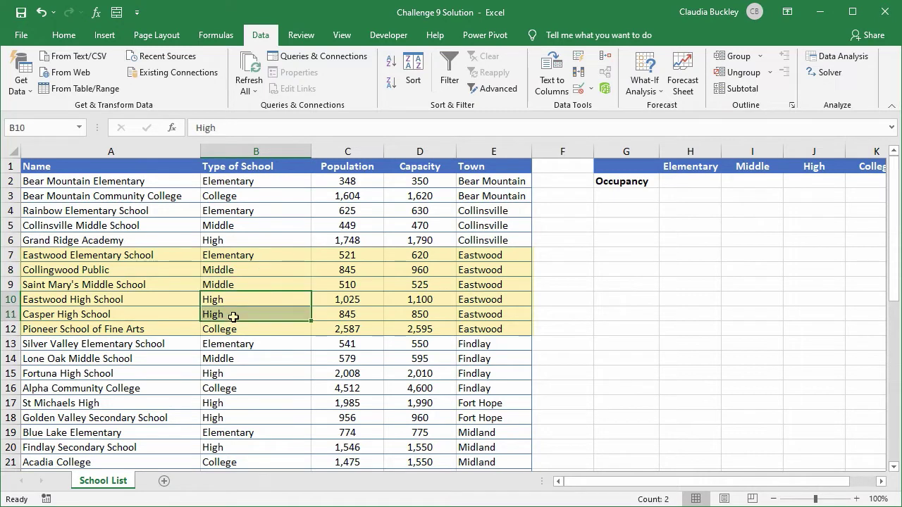
left_click(229, 328)
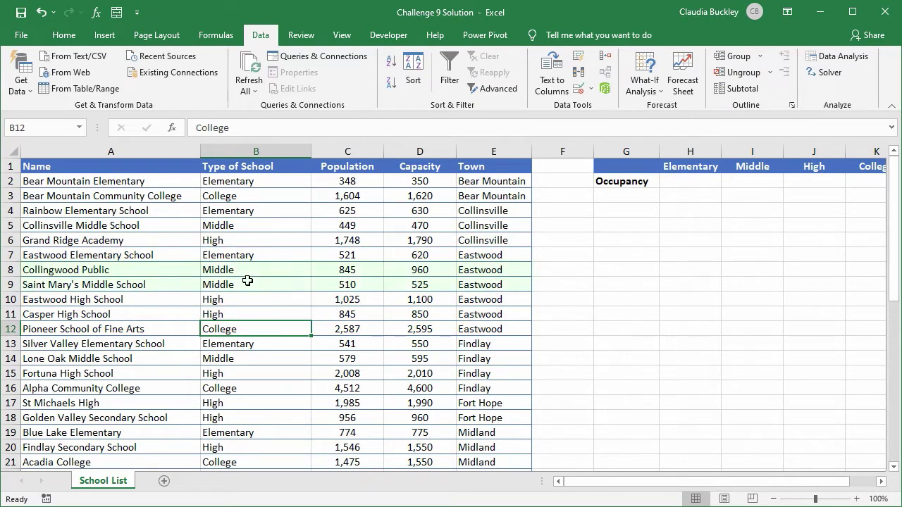
left_click(324, 272)
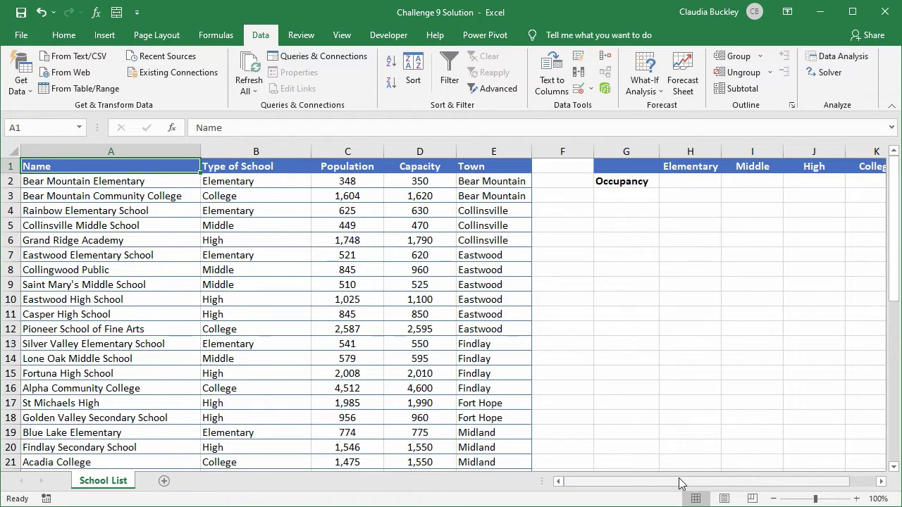
left_click(711, 185)
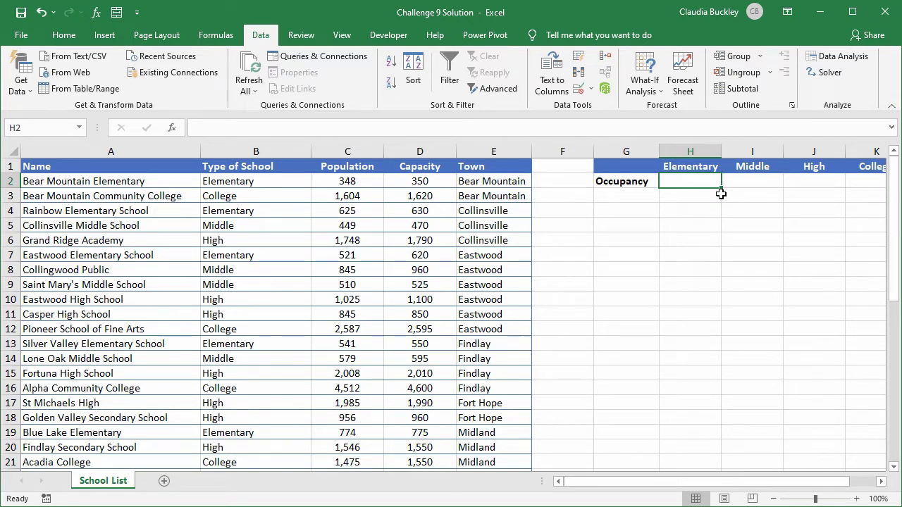
Start =SUMIF in H2 with the absolute criteria range $B$2:$B$43.
type("=su")
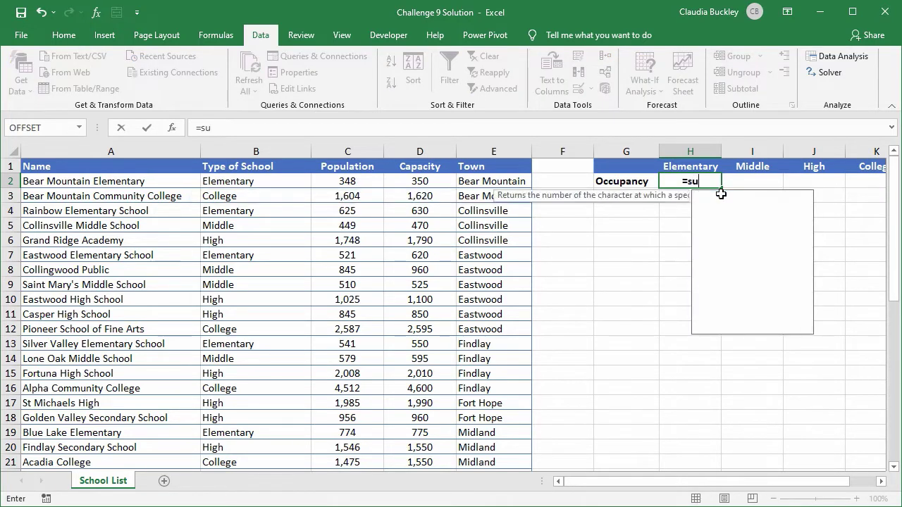
type("mif")
double_click(708, 196)
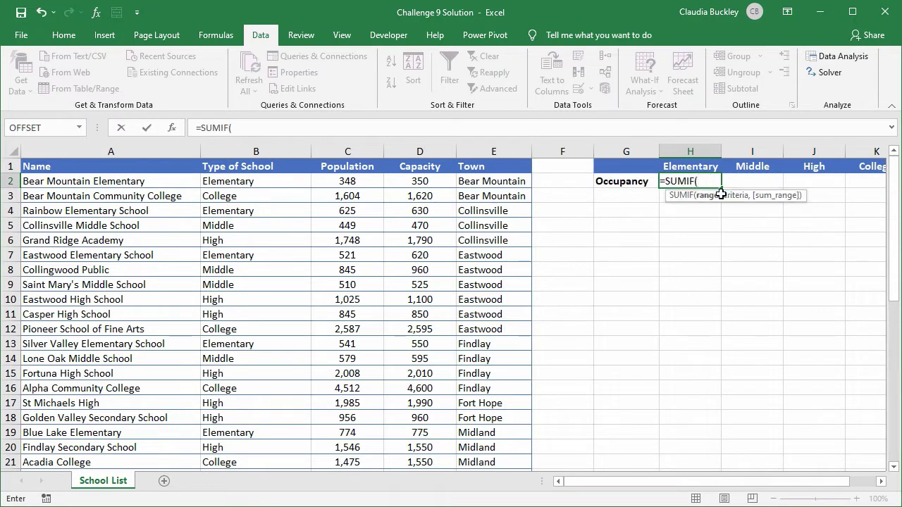
left_click(281, 182)
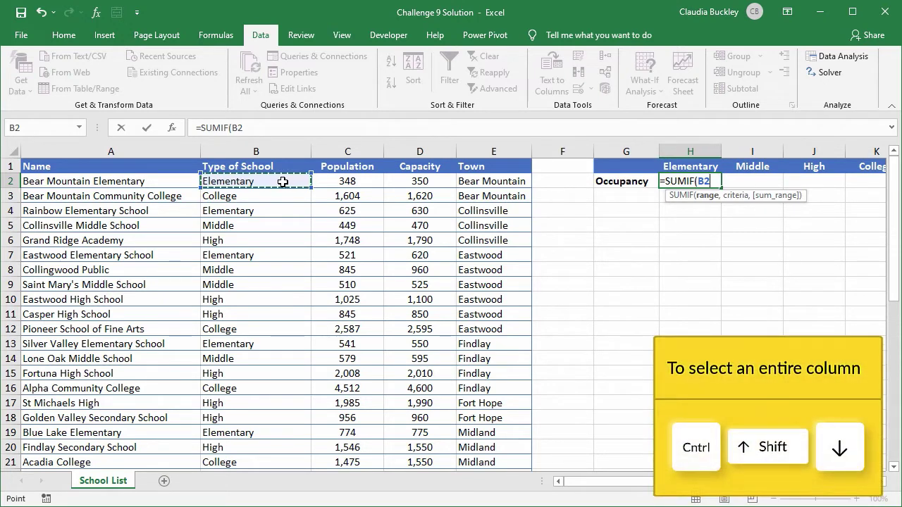
key("ctrl+shift+Down")
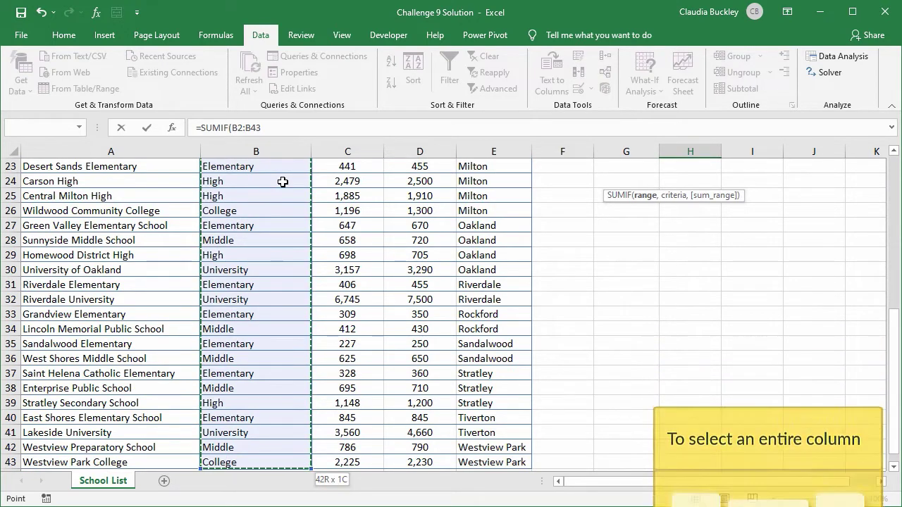
key("F4")
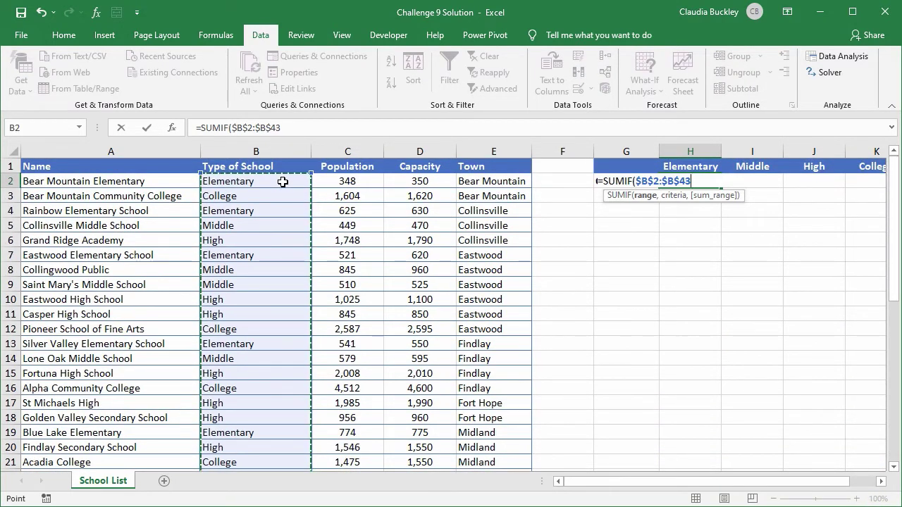
type(",")
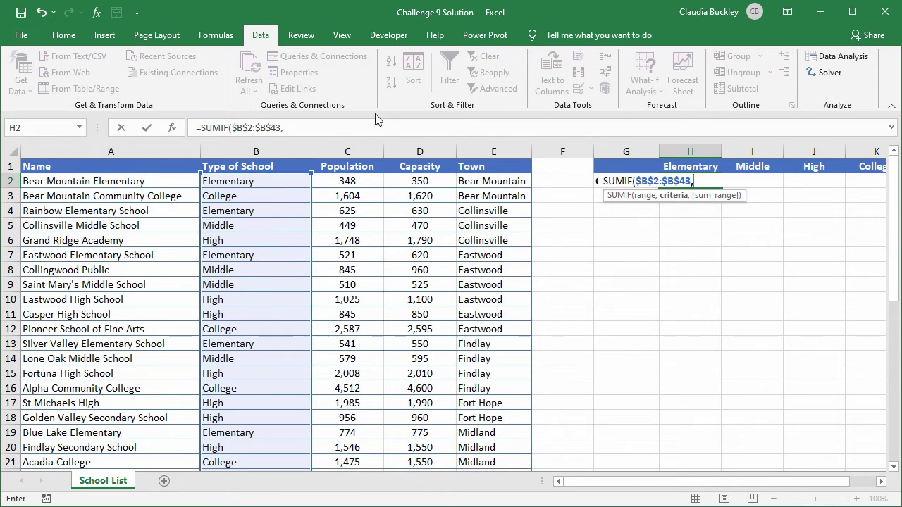
Add H1 as the criterion and absolute sum range $C$2:$C$43, closing the bracket.
left_click(713, 165)
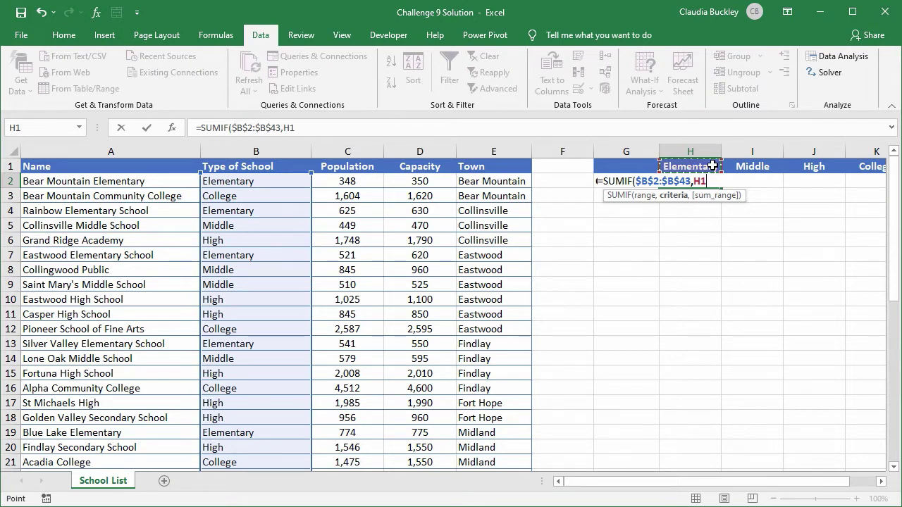
type(",")
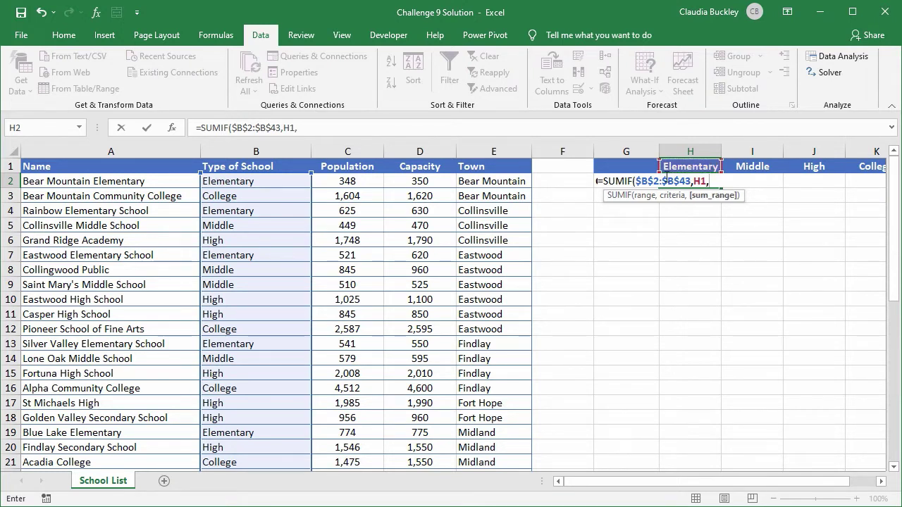
left_click(359, 181)
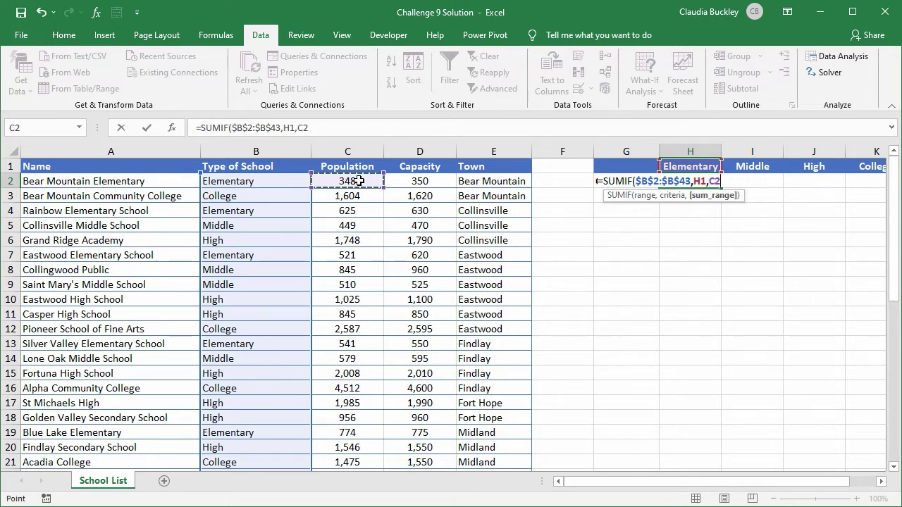
key("ctrl+shift+Down")
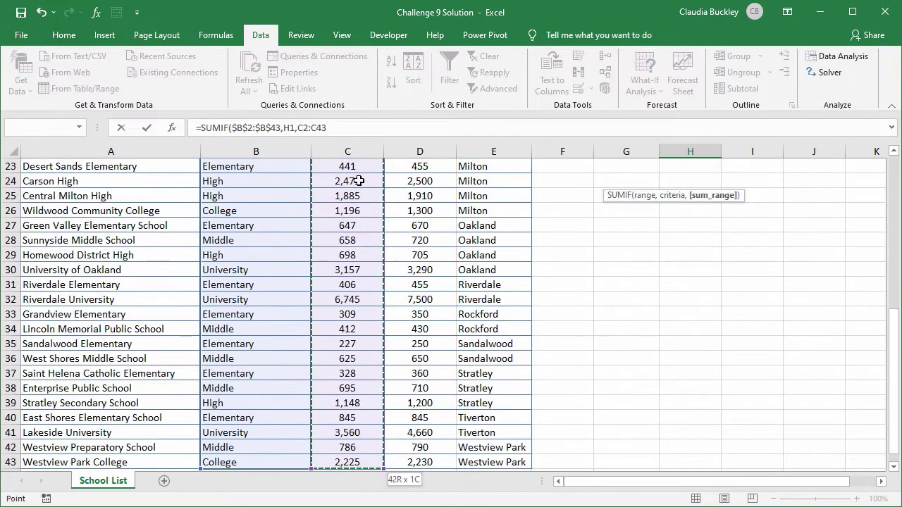
scroll(359, 181, "up", 6)
scroll(360, 181, "up", 2)
key("F4")
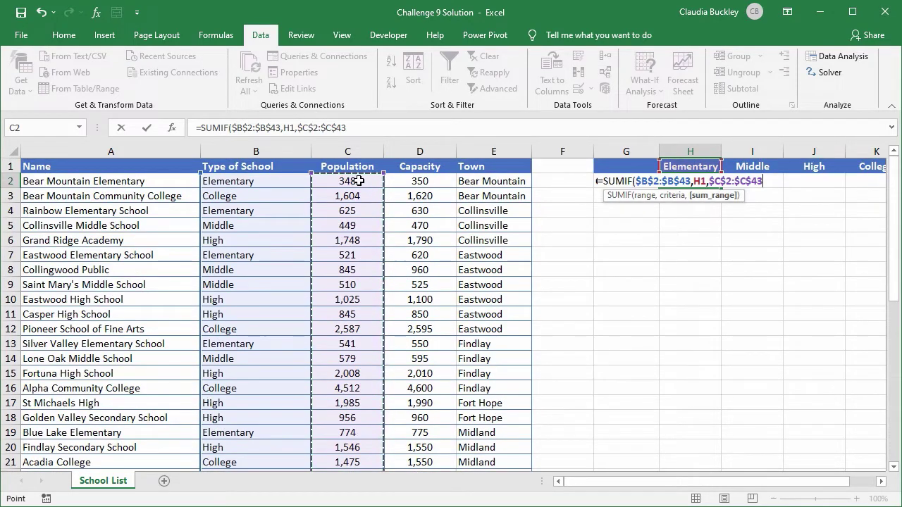
type(")")
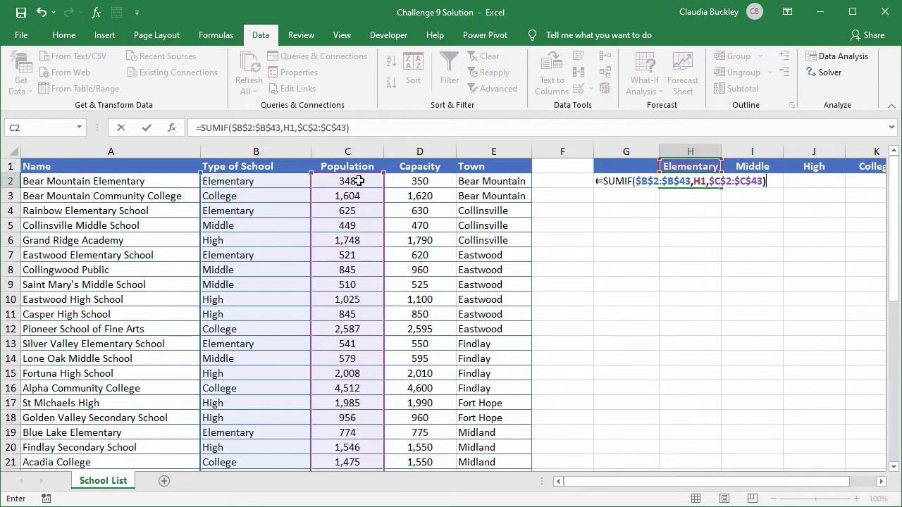
Append a dividing /SUMIF( with absolute range $B$2:$B$43 and criterion H1.
type("/")
type("sumif")
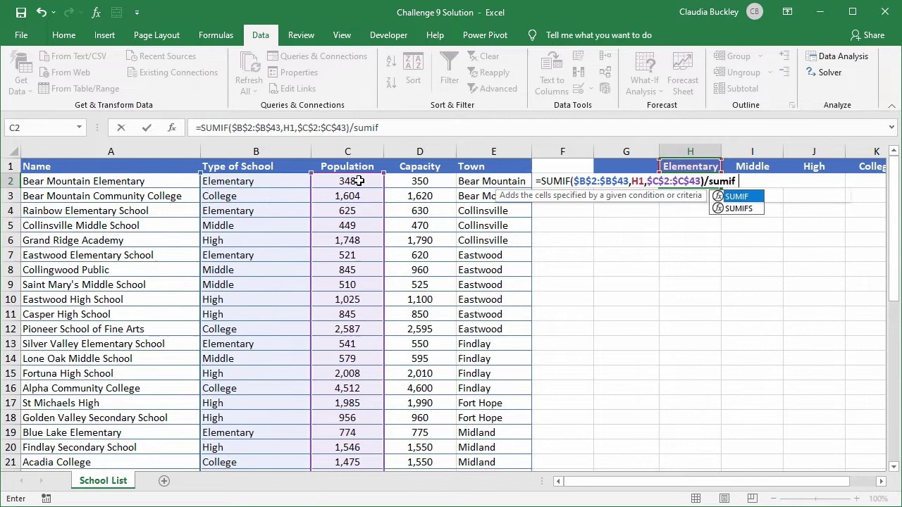
type("(")
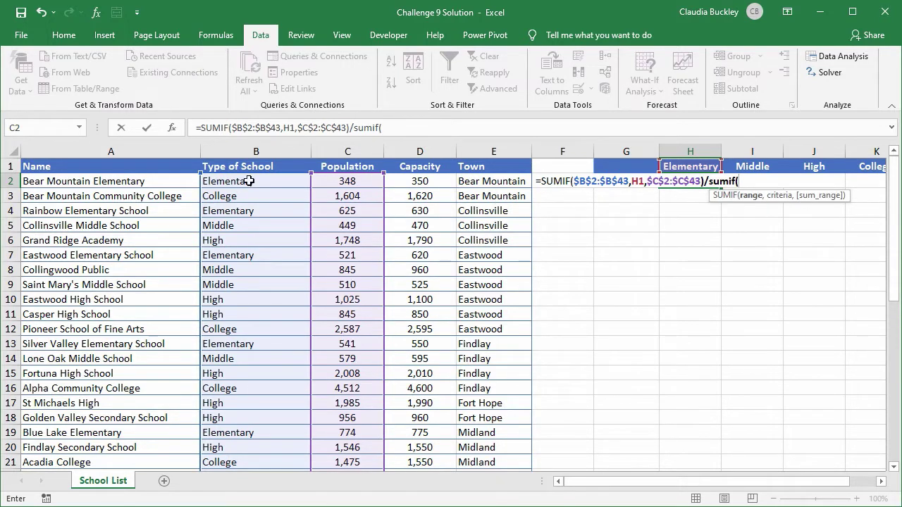
left_click(249, 181)
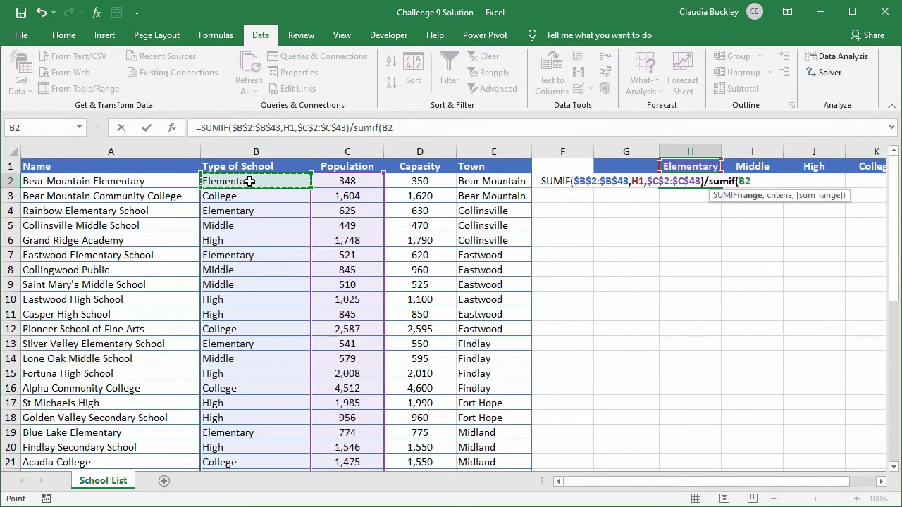
key("ctrl+shift+Down")
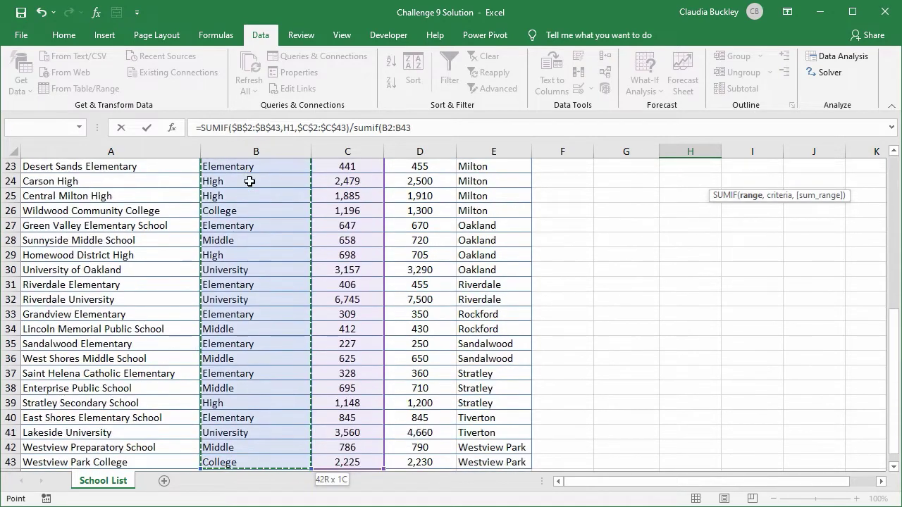
key("F4")
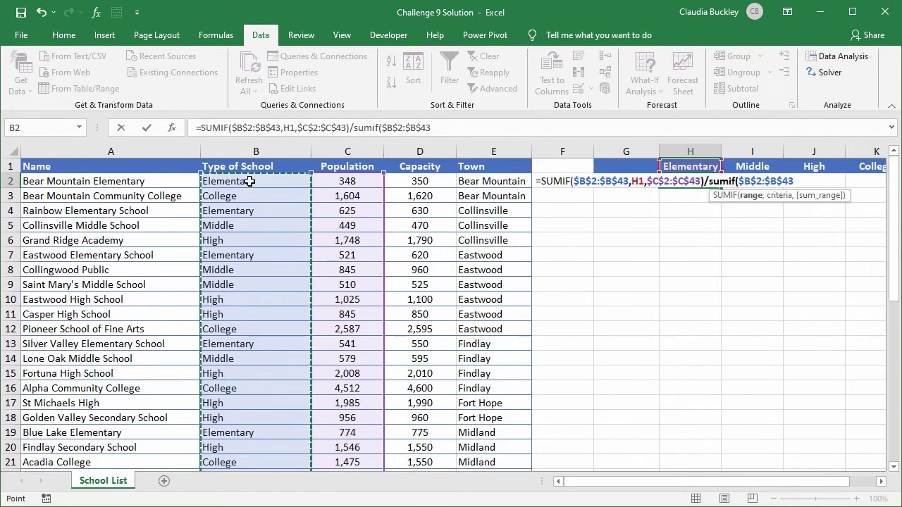
type(",")
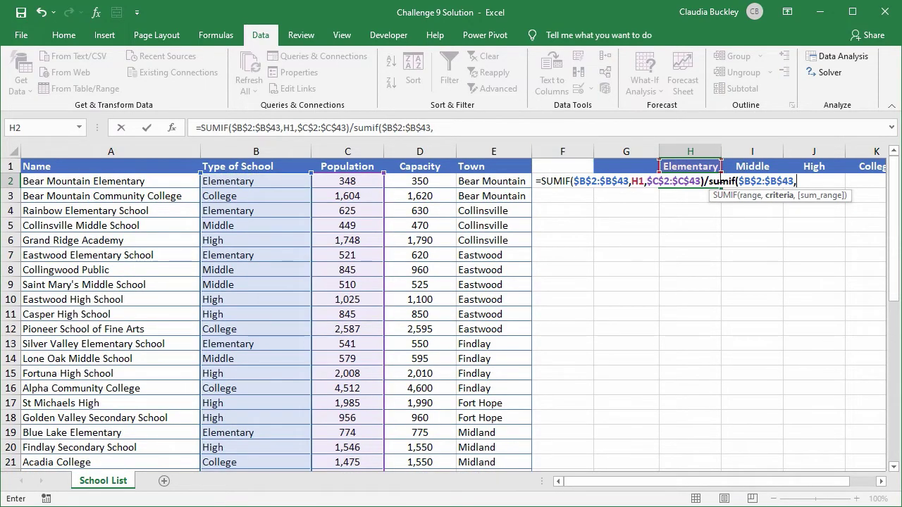
left_click(701, 165)
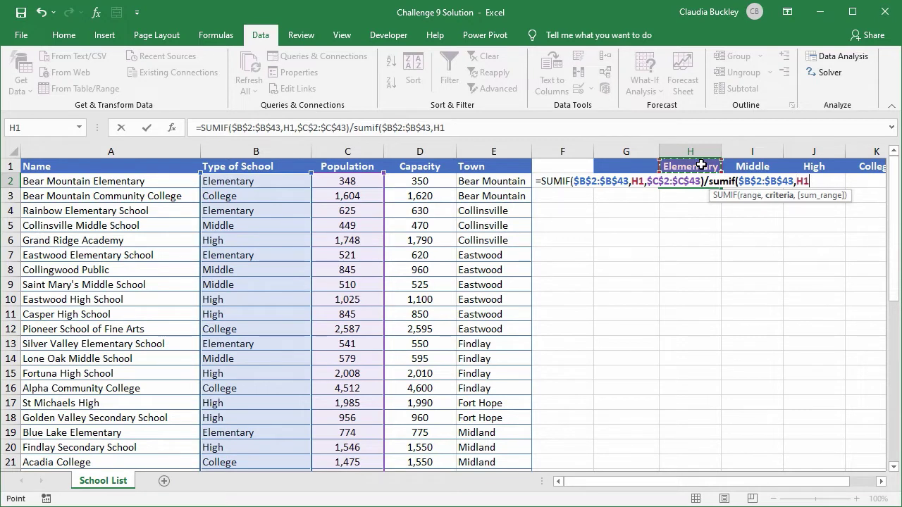
type(",")
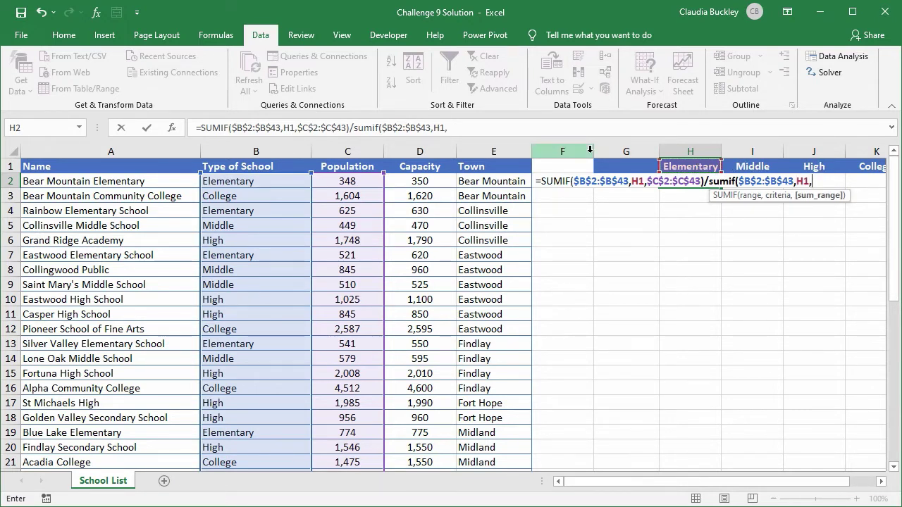
Finish the divisor with capacity range $D$2:$D$43 and enter it, giving 94%.
left_click(425, 183)
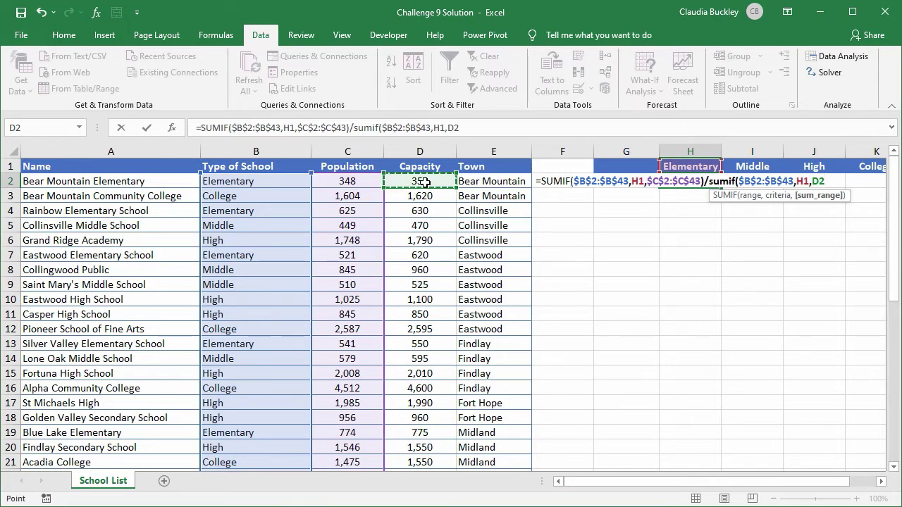
key("ctrl+shift+Down")
key("F4")
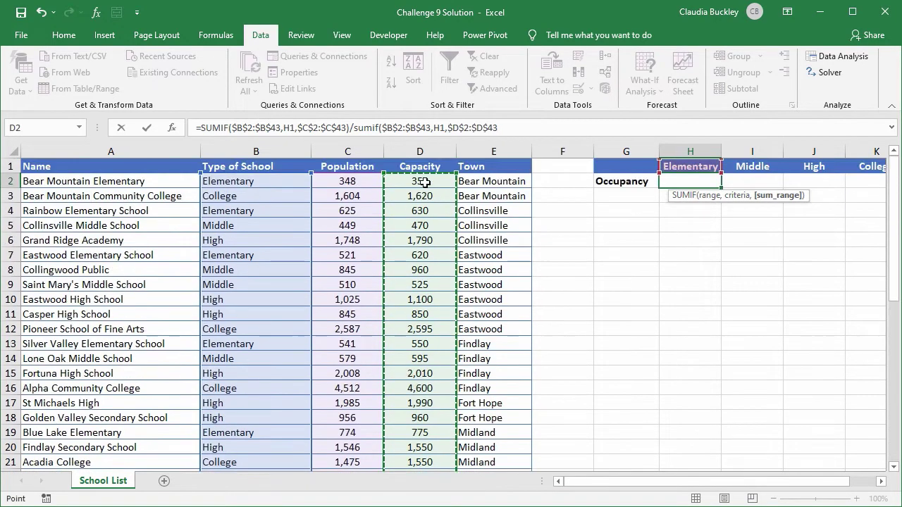
type(")")
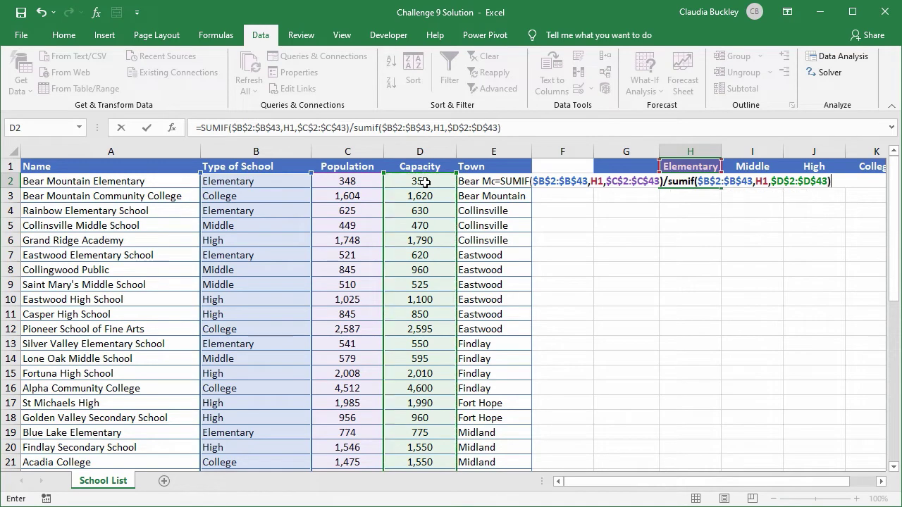
key("Return")
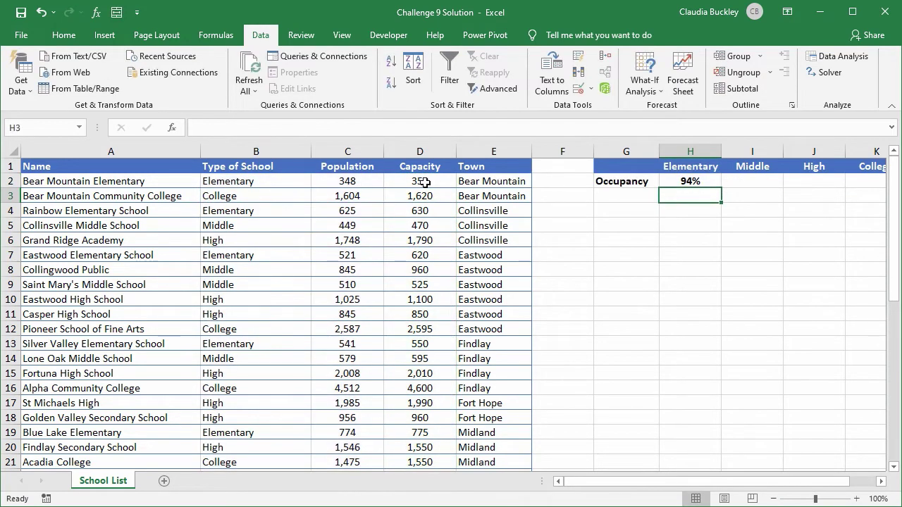
left_click(680, 182)
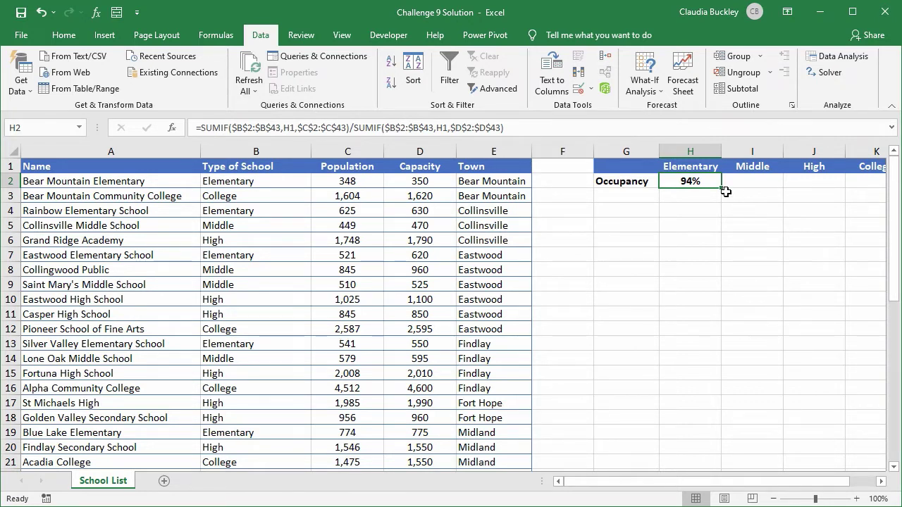
Fill H2's occupancy formula right to L2 (95%, 99%, 98%, 87%), then select H1:L2.
left_click_drag(723, 190, 895, 185)
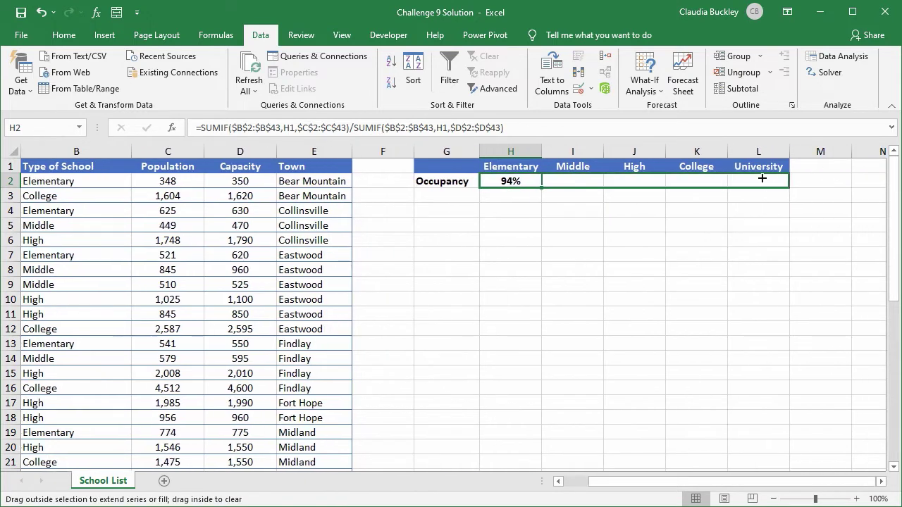
left_click_drag(895, 186, 775, 183)
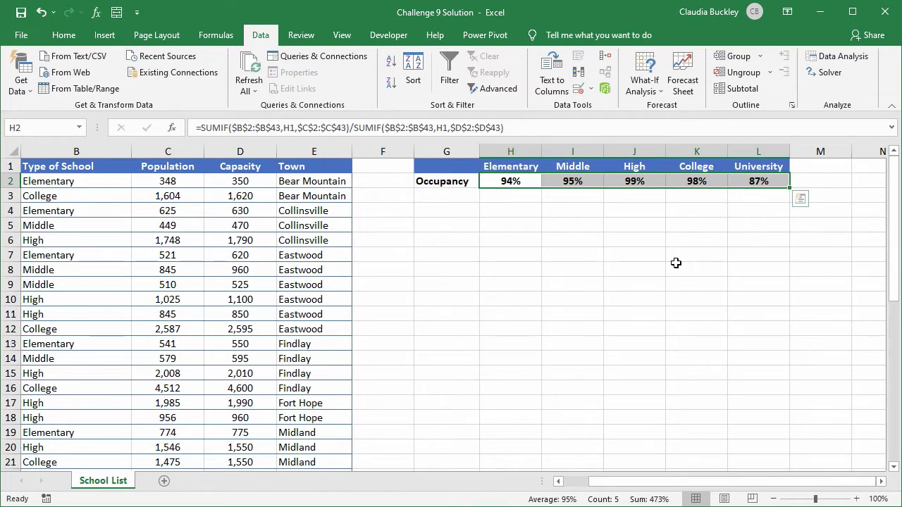
left_click_drag(511, 166, 743, 183)
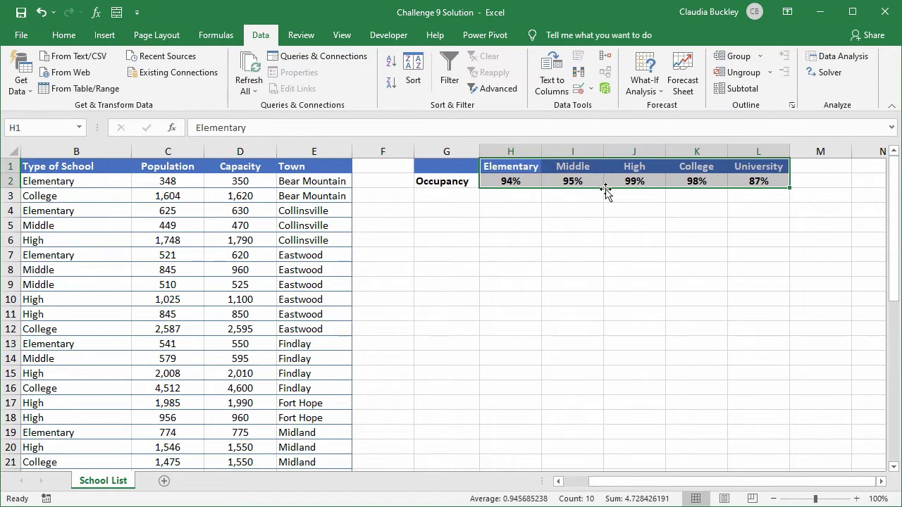
left_click_drag(606, 191, 608, 189)
Open the Sort dialog and set its orientation to sort left to right.
left_click(414, 69)
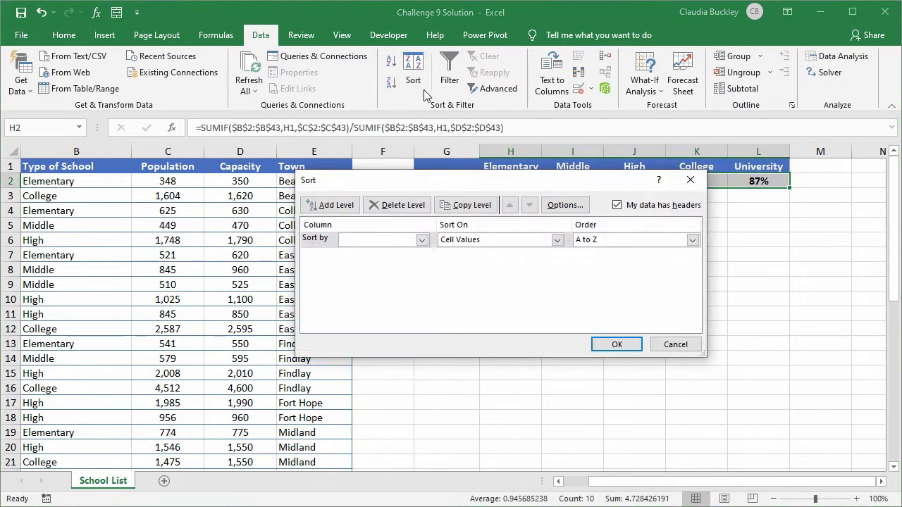
left_click(568, 207)
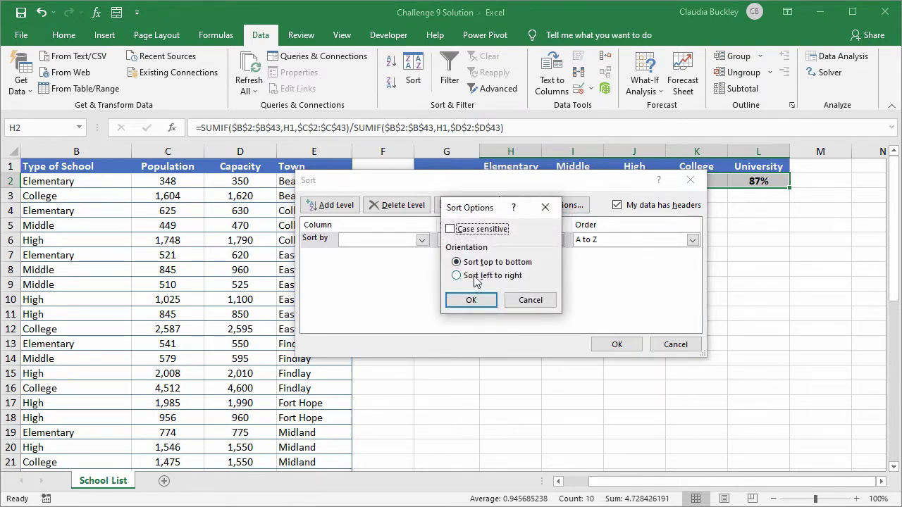
left_click(475, 277)
left_click(472, 301)
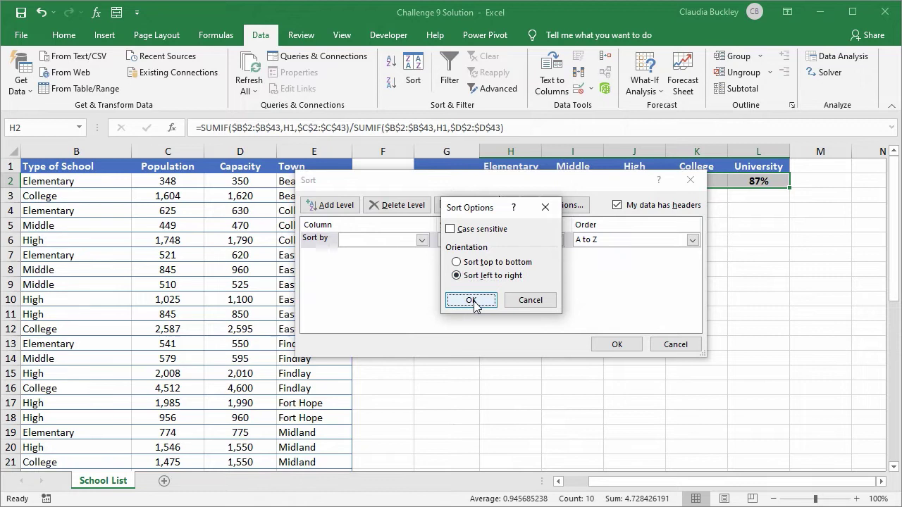
Sort by Row 2 smallest to largest, from University 87% to High 99%.
left_click_drag(481, 190, 477, 261)
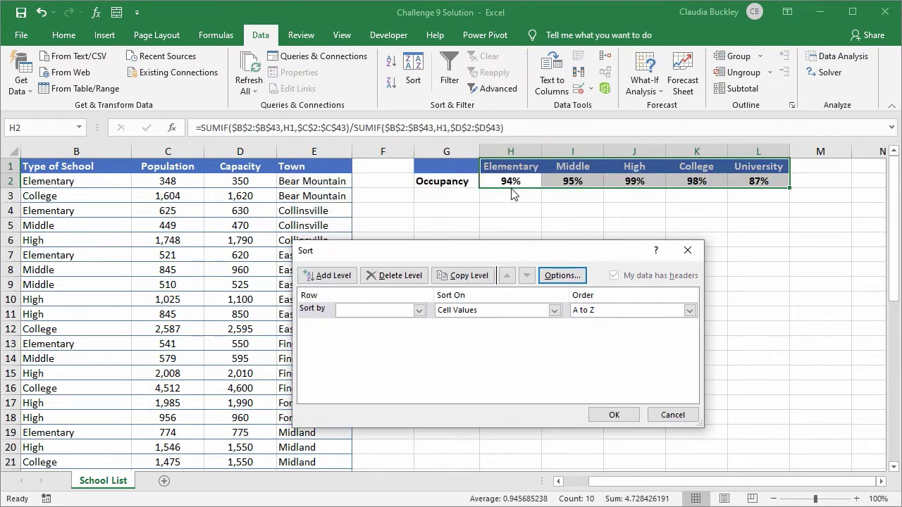
left_click(419, 310)
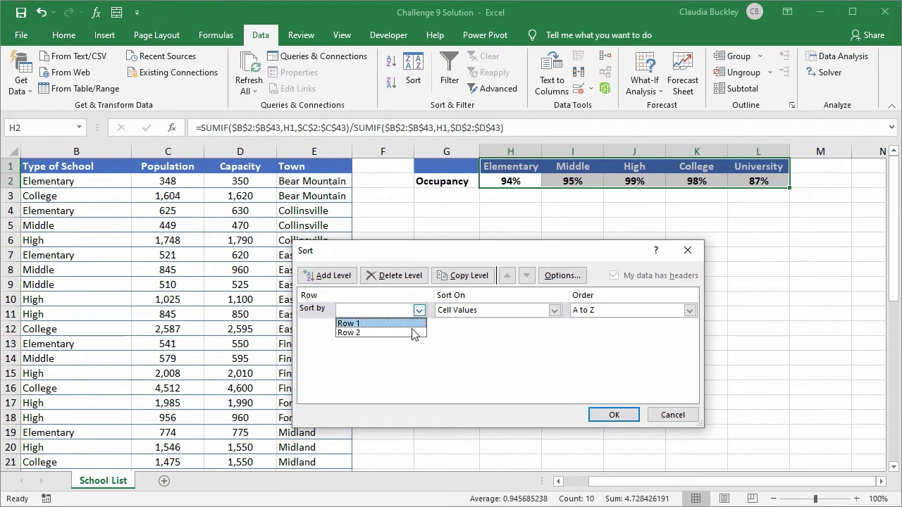
left_click(413, 333)
left_click(690, 311)
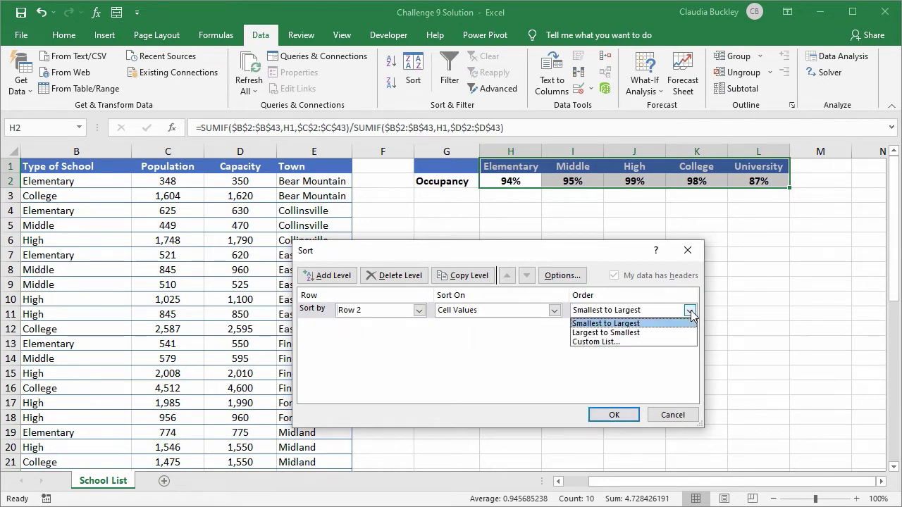
left_click(625, 314)
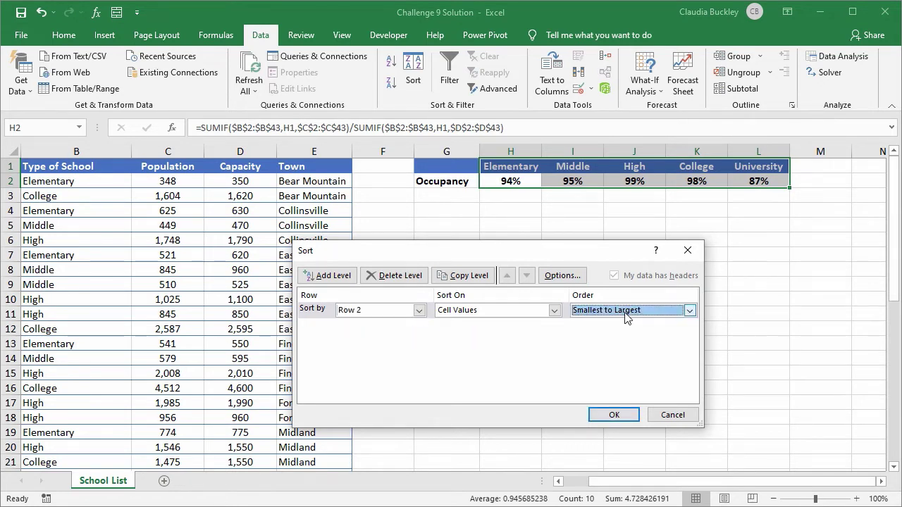
left_click(624, 417)
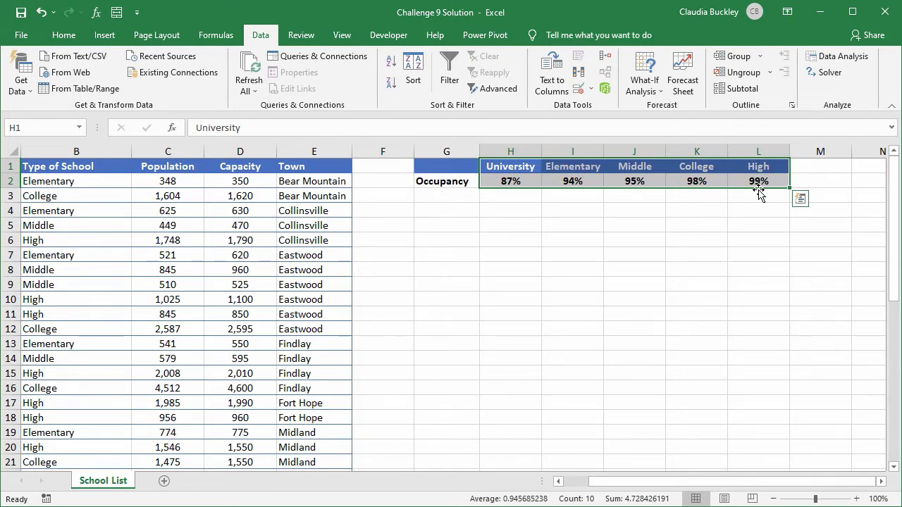
scroll(728, 193, "down", 2, "ctrl")
left_click(485, 318)
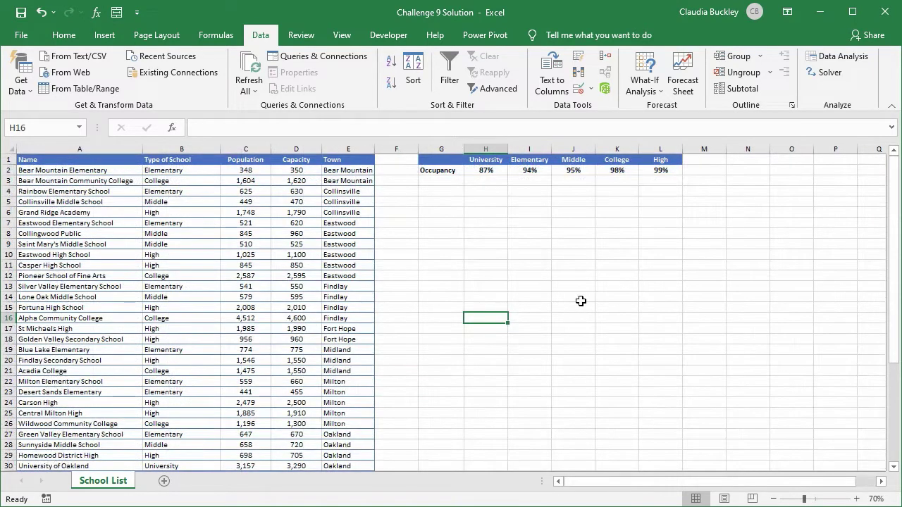